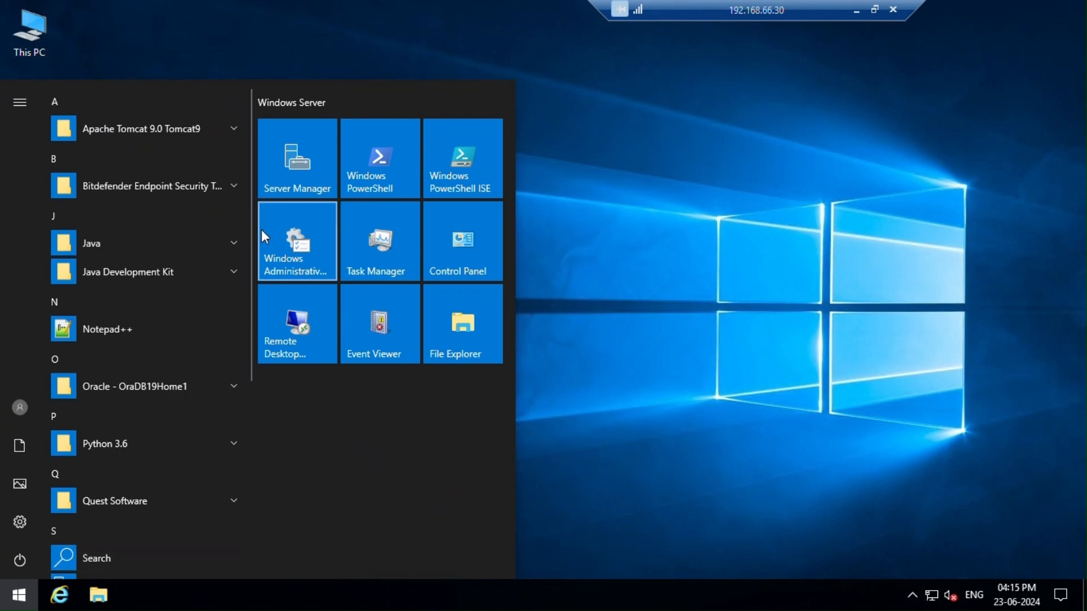
Step: Open Hyper-V Manager through Server Manager, close Server Manager, and reposition the Hyper-V Manager window
left_click(297, 171)
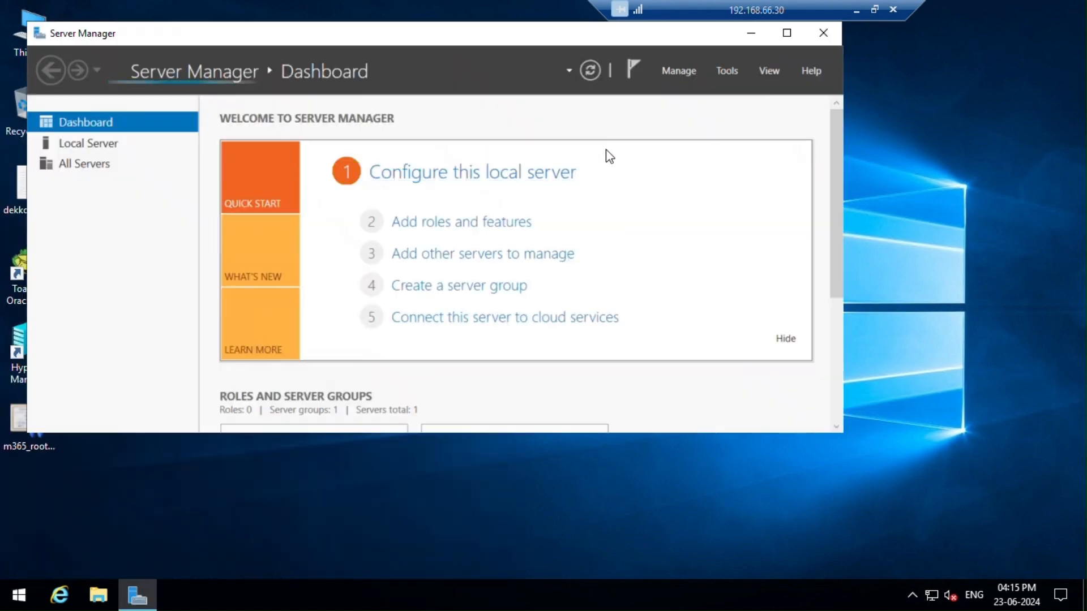
left_click(727, 72)
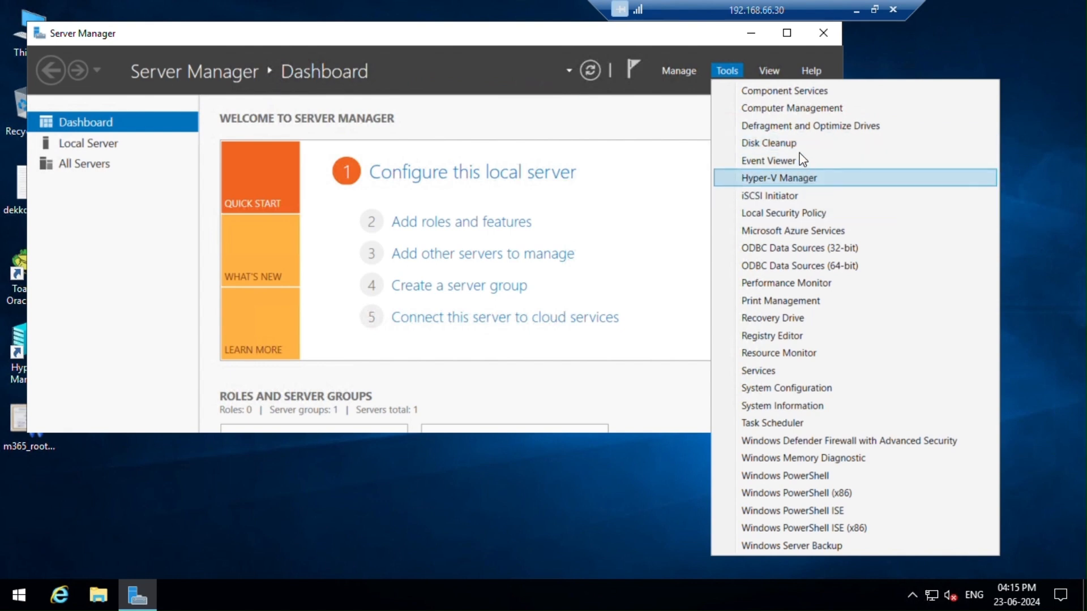
left_click(801, 176)
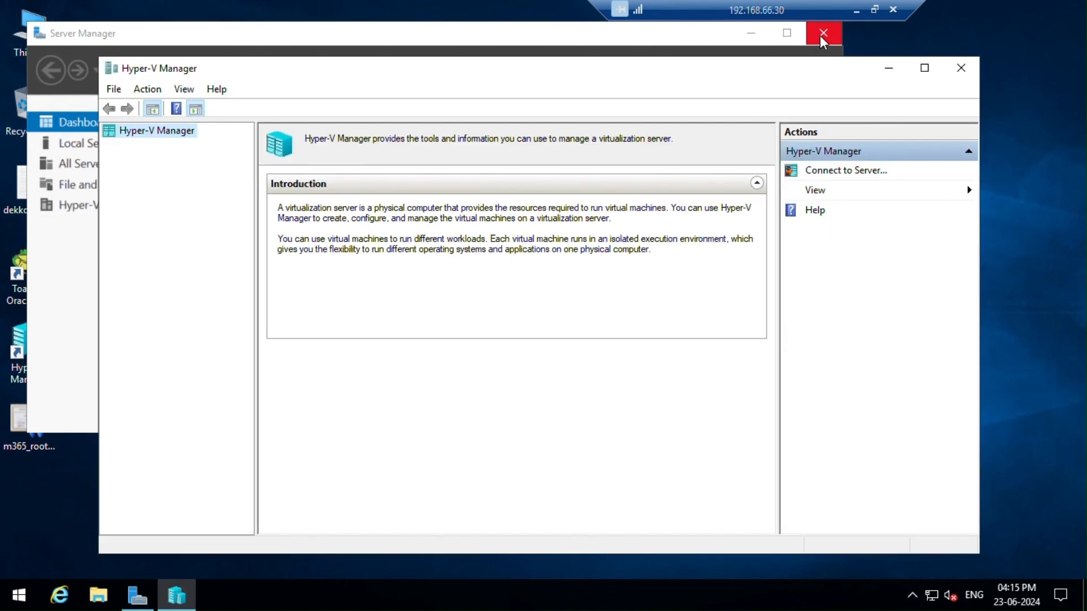
left_click_drag(585, 85, 650, 83)
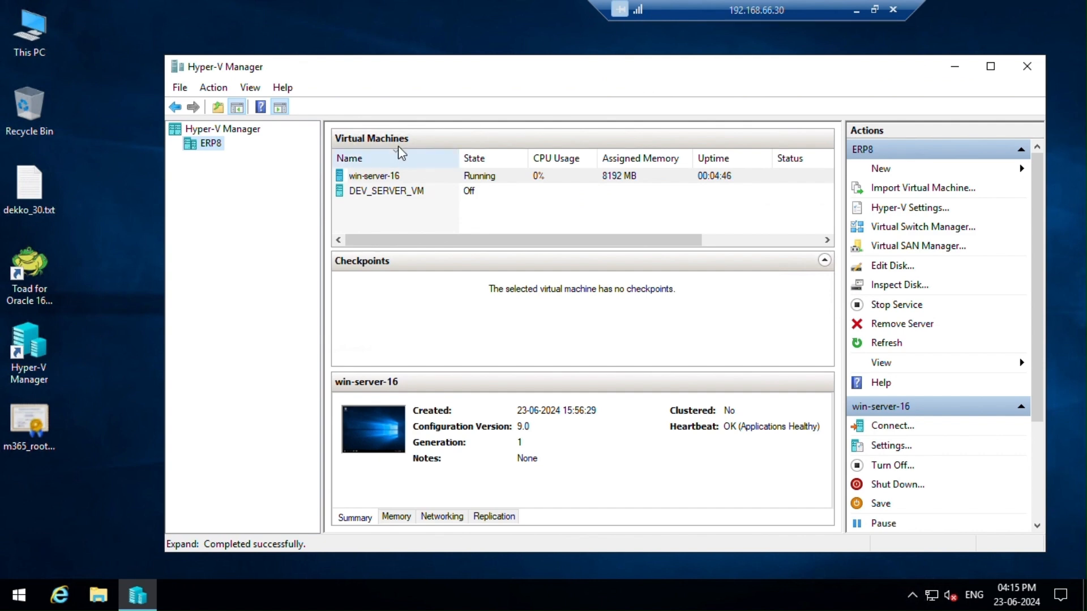
left_click_drag(407, 74, 361, 62)
Step: Examine the state and summary details of the DEV_SERVER_VM and win-server-16 virtual machines
left_click(331, 179)
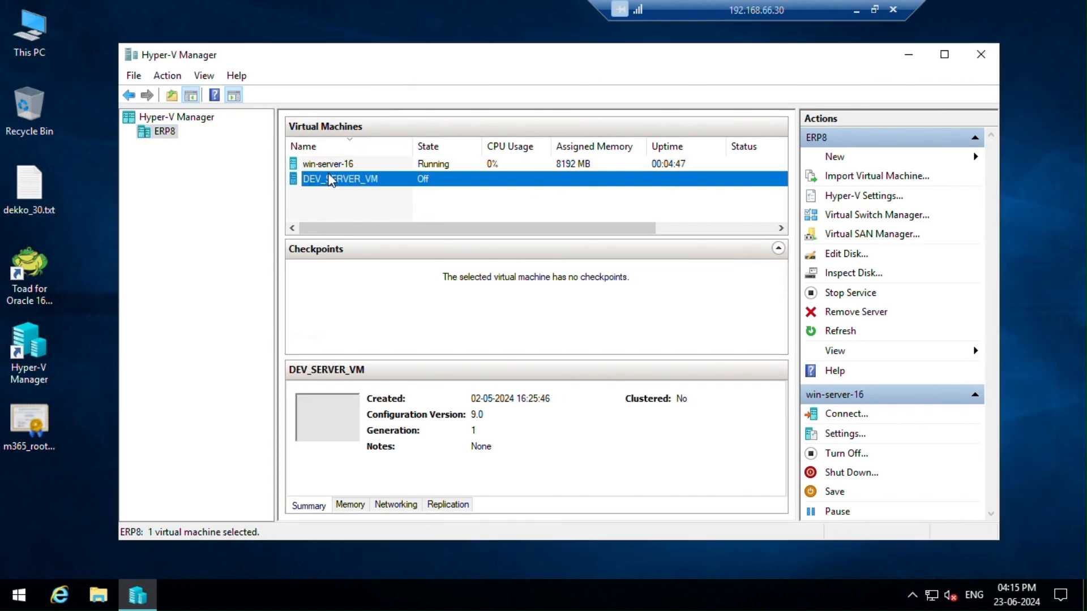
left_click(330, 170)
left_click(336, 192)
left_click(334, 180)
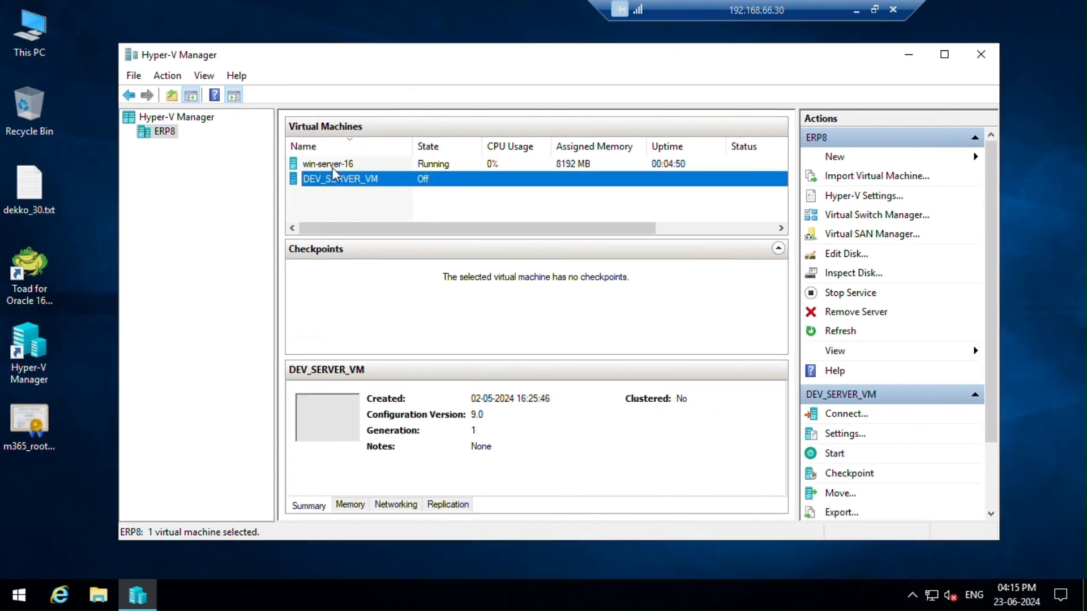
left_click(334, 169)
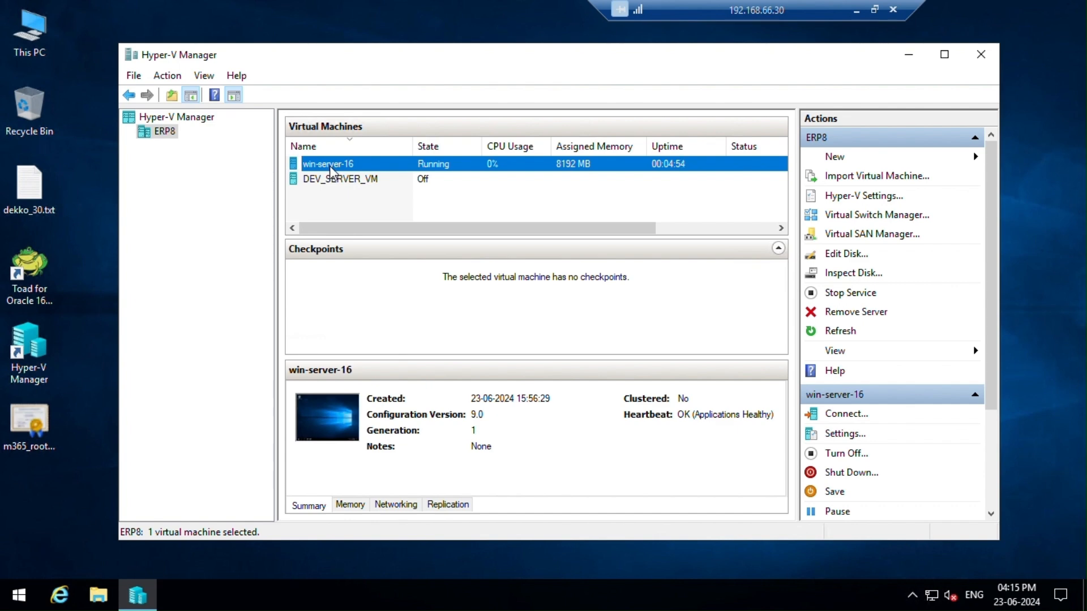
left_click(335, 174)
left_click(335, 169)
left_click_drag(504, 63, 501, 66)
left_click(326, 180)
left_click(328, 171)
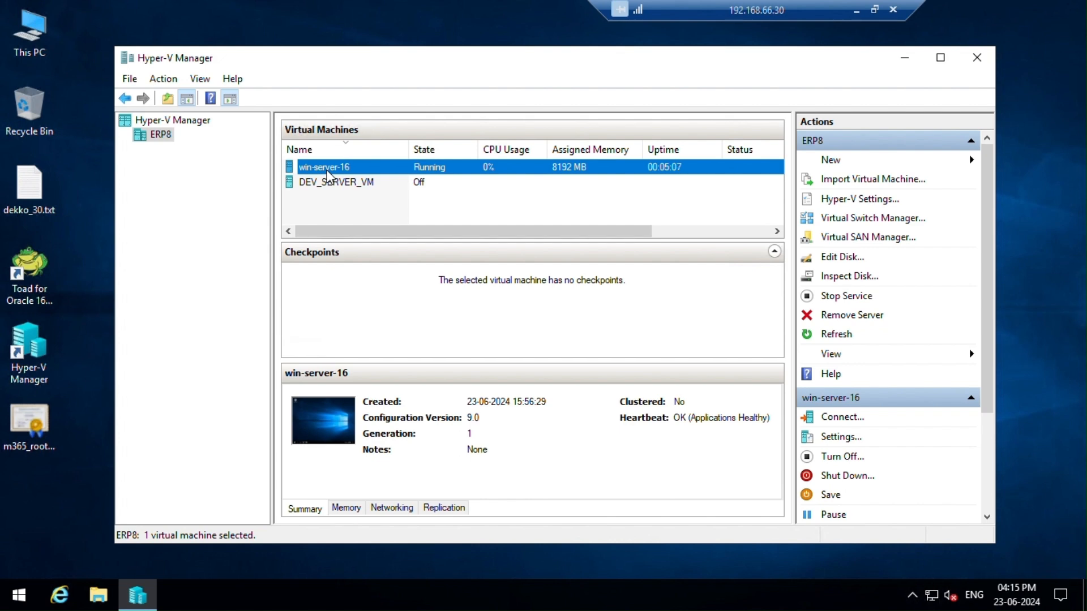
left_click(330, 182)
left_click(330, 169)
Step: Connect to the win-server-16 virtual machine and display its desktop in full screen
double_click(327, 168)
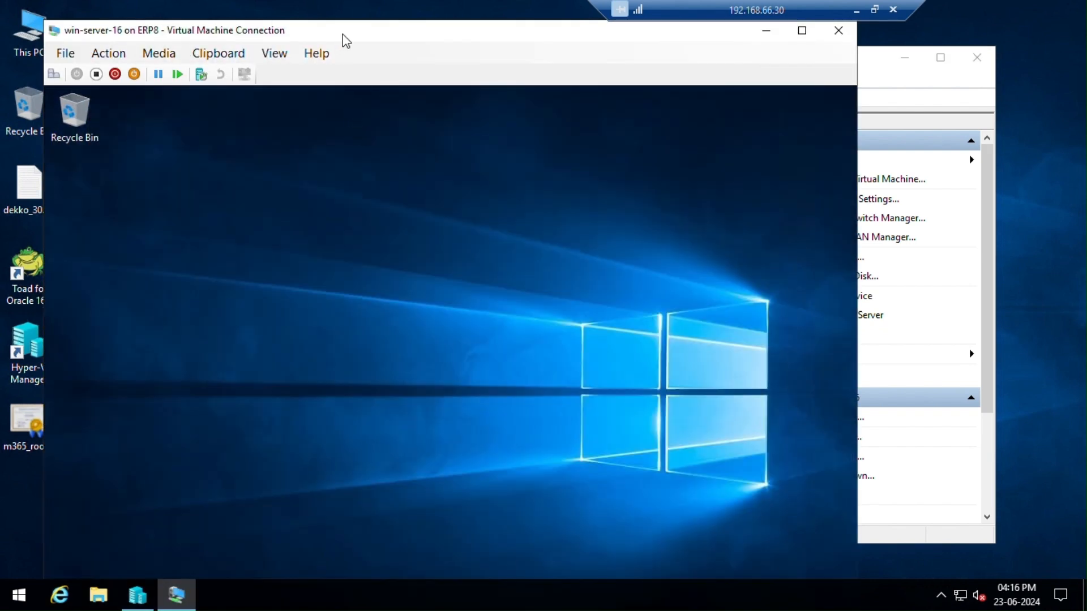
left_click_drag(342, 35, 398, 34)
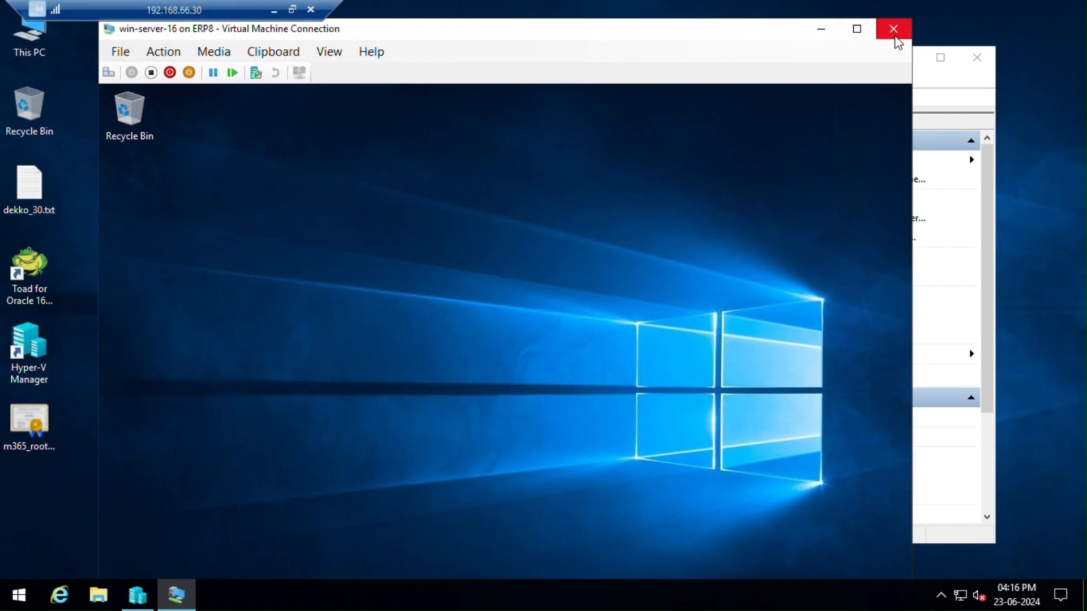
left_click(857, 28)
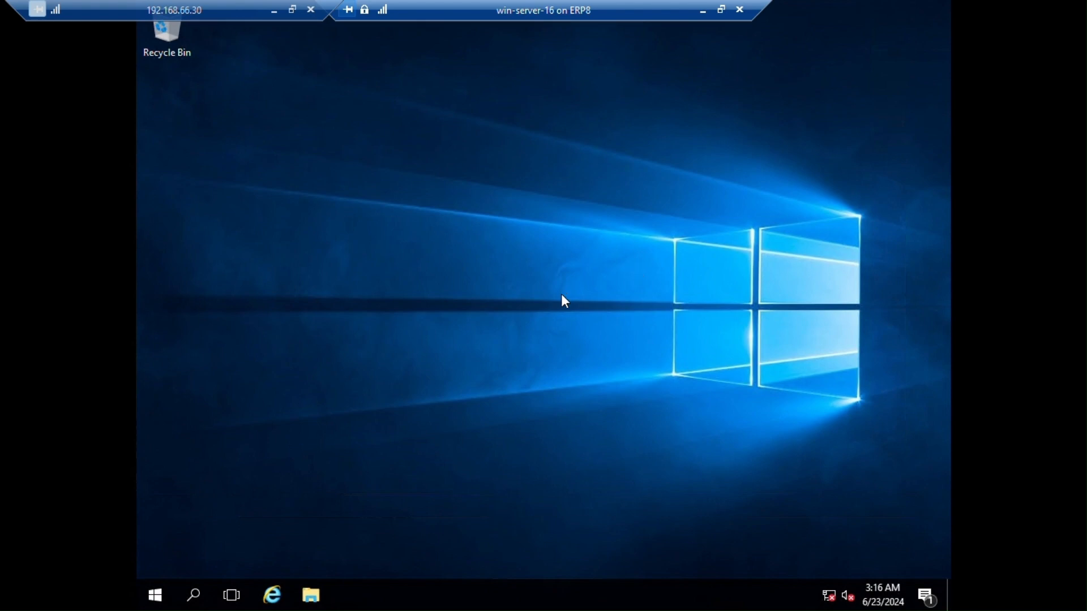
left_click(154, 594)
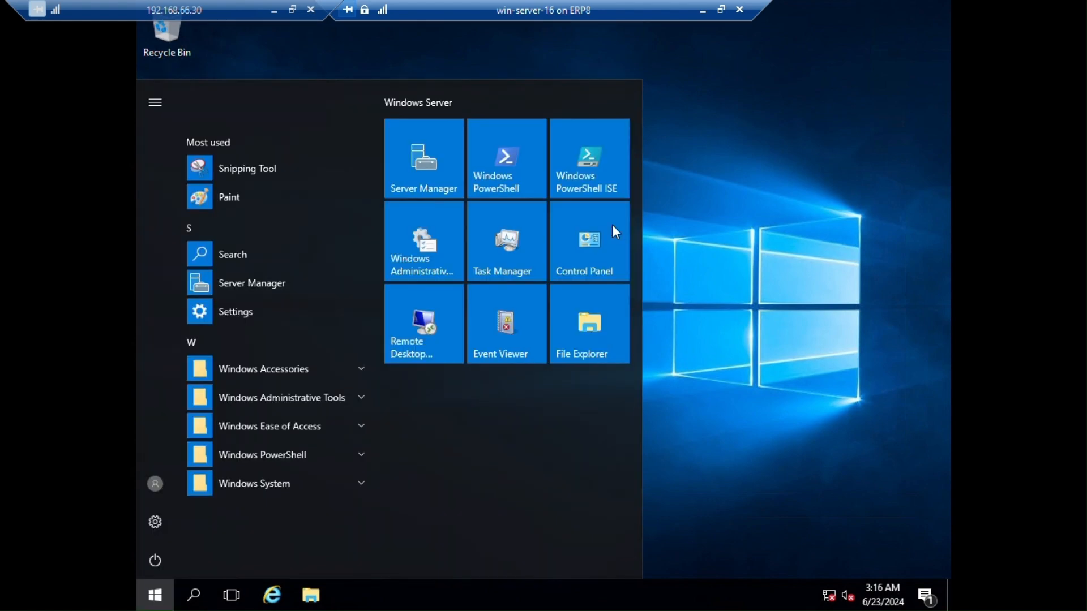
left_click(757, 203)
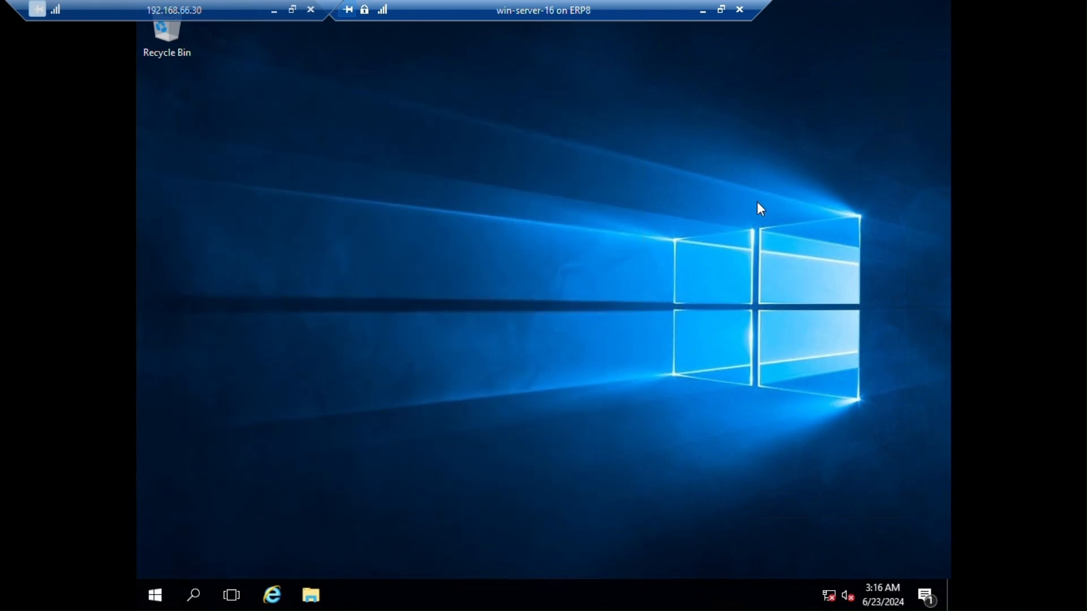
Step: Create a new folder on the virtual machine's desktop, name it with a person's first name, and move it closer to the Recycle Bin
right_click(412, 203)
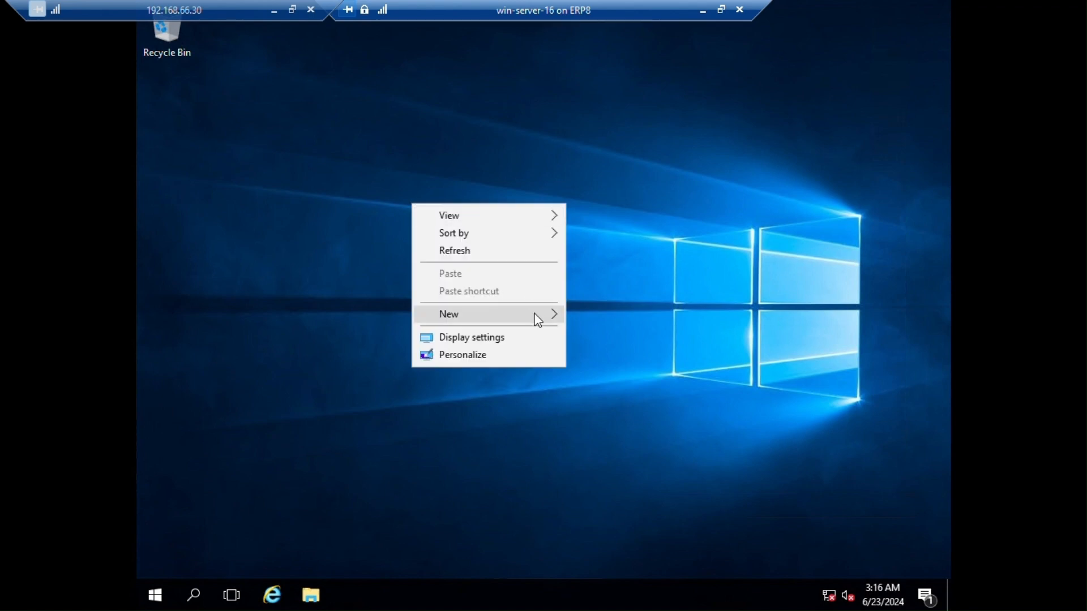
mouse_move(536, 316)
left_click(635, 318)
type("aminul")
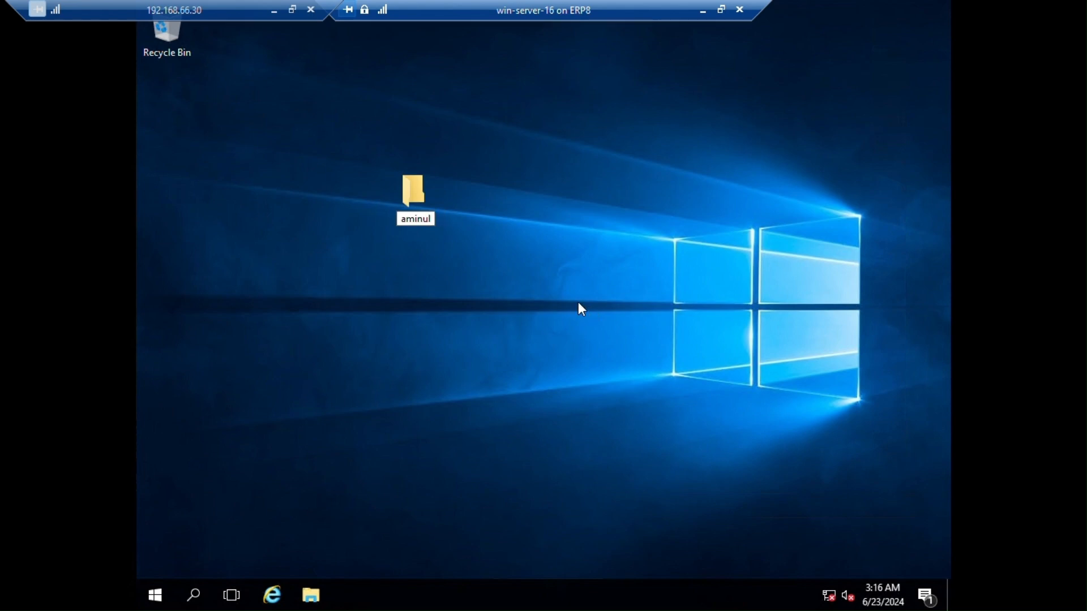
key("Return")
left_click_drag(395, 185, 226, 170)
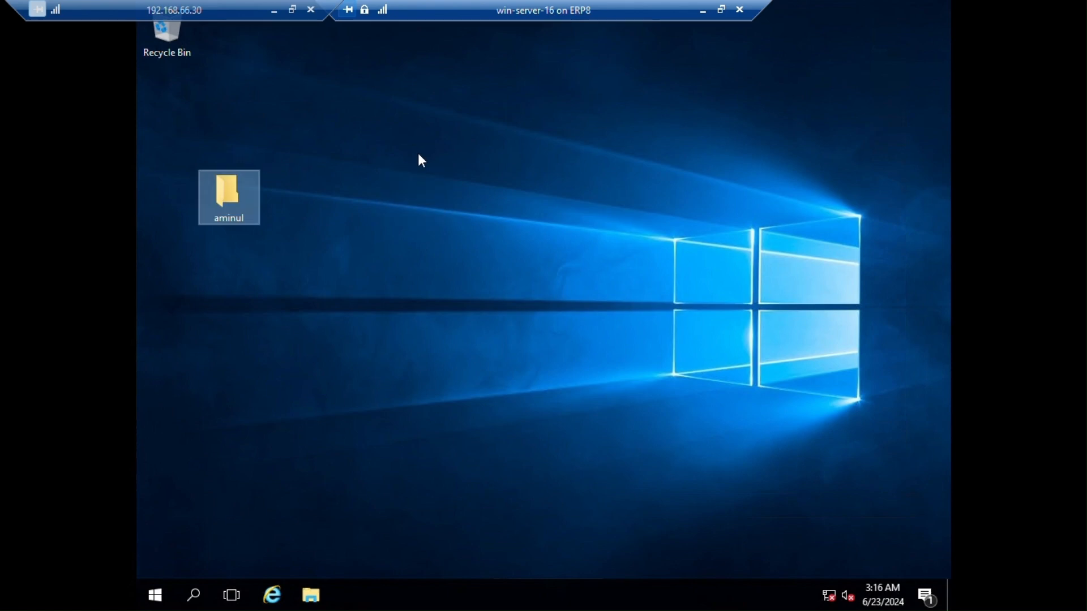
Step: Leave full-screen mode and close the win-server-16 connection window
left_click_drag(671, 9, 803, 8)
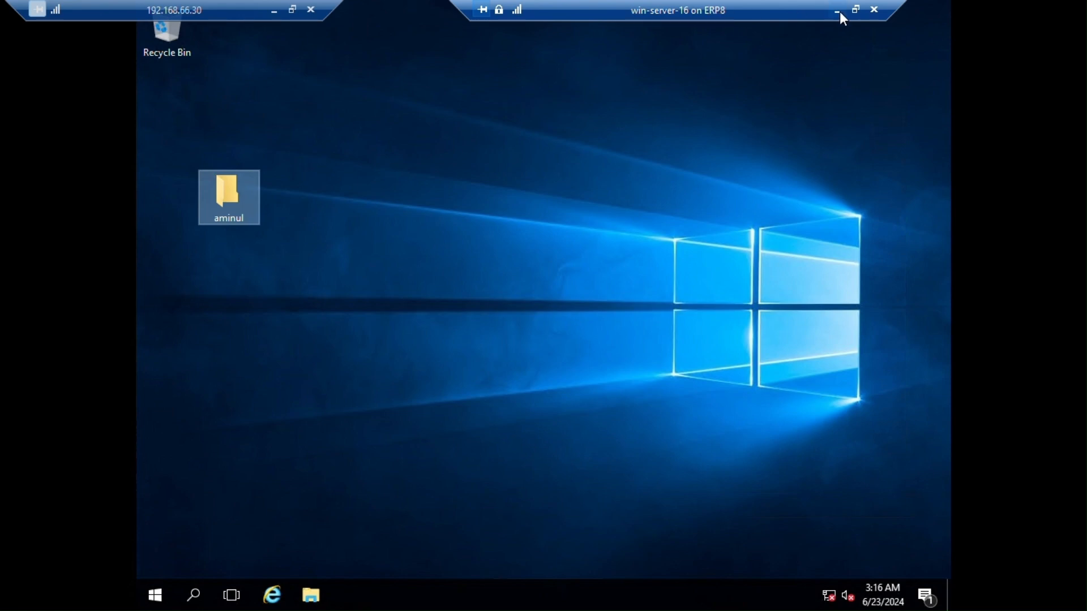
left_click(856, 11)
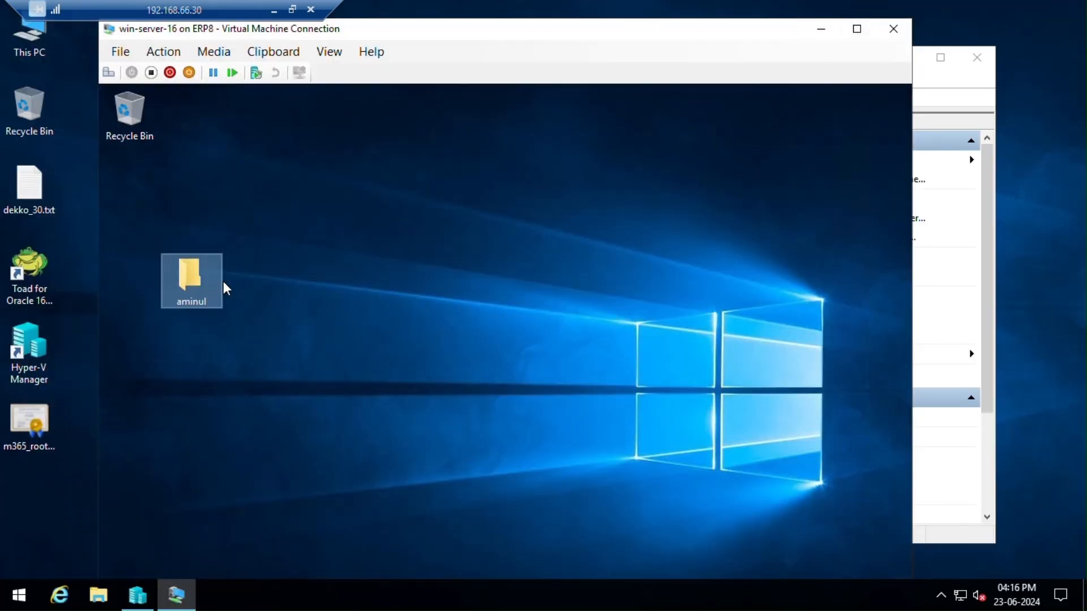
left_click(893, 29)
Step: Export the win-server-16 virtual machine to the folder E:\VM_SERVER_BACKUP
left_click(339, 168)
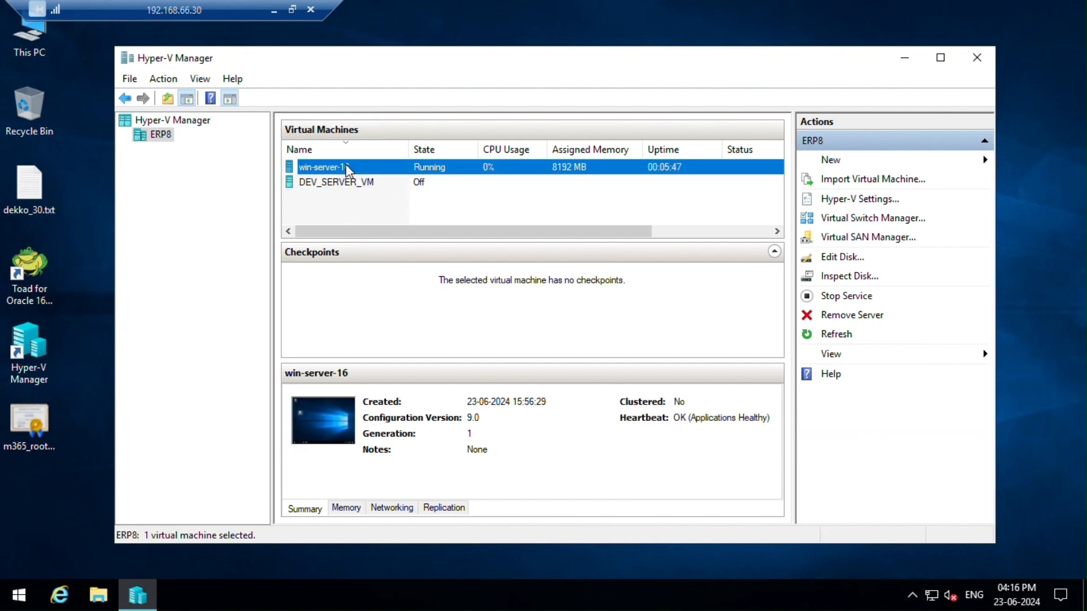
right_click(340, 171)
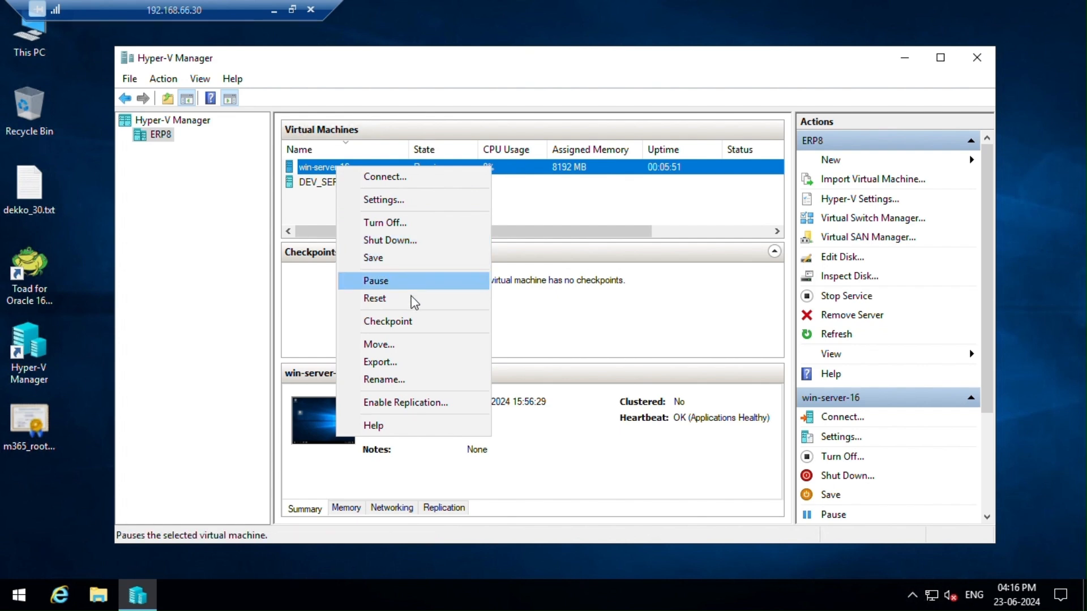
left_click(394, 363)
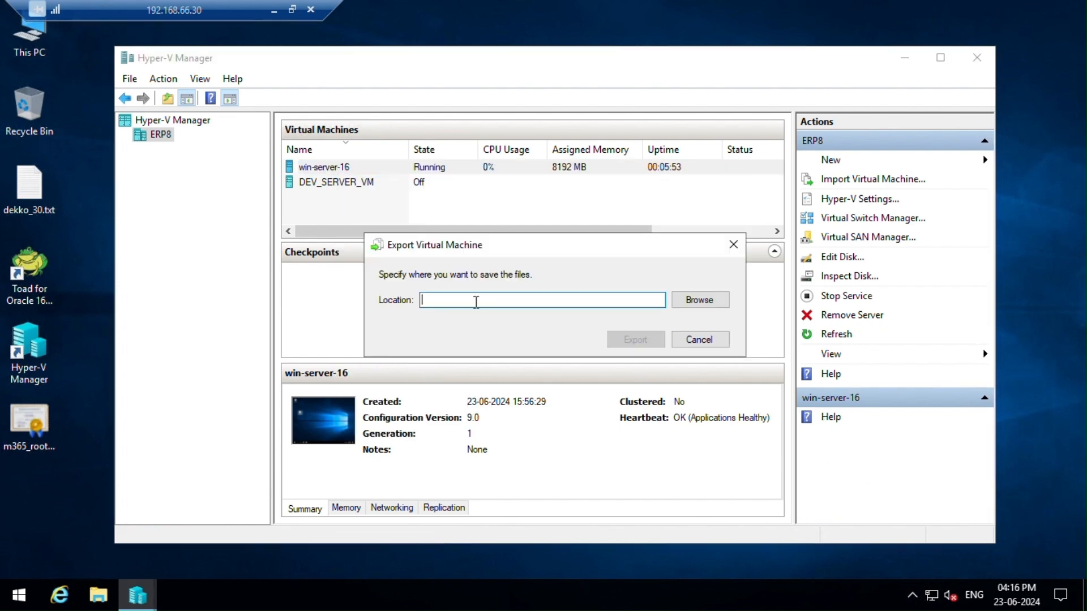
left_click(693, 306)
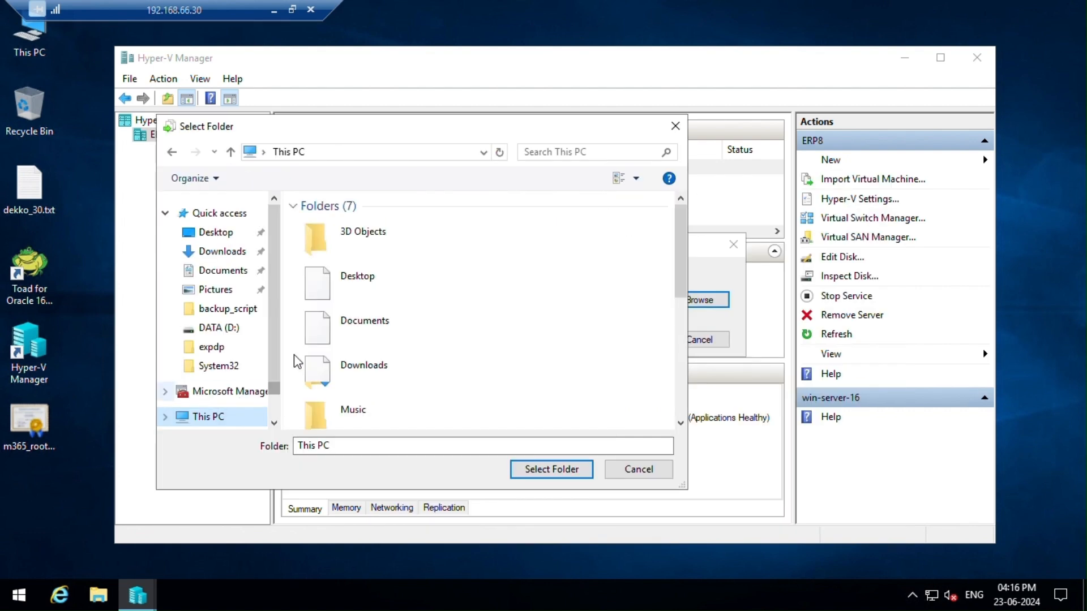
scroll(408, 327, "down", 5)
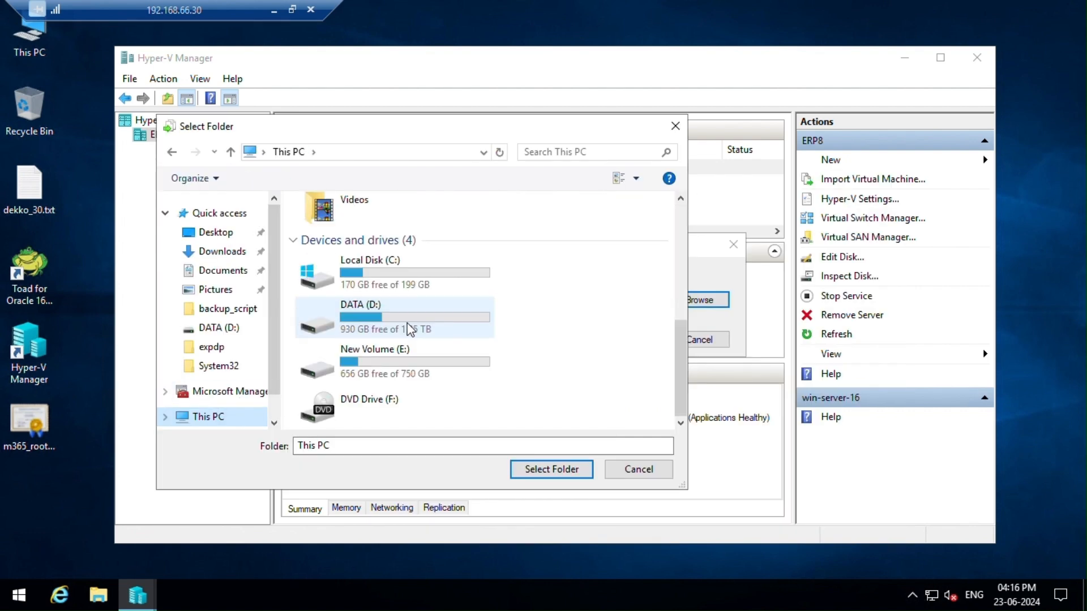
left_click(408, 375)
double_click(408, 375)
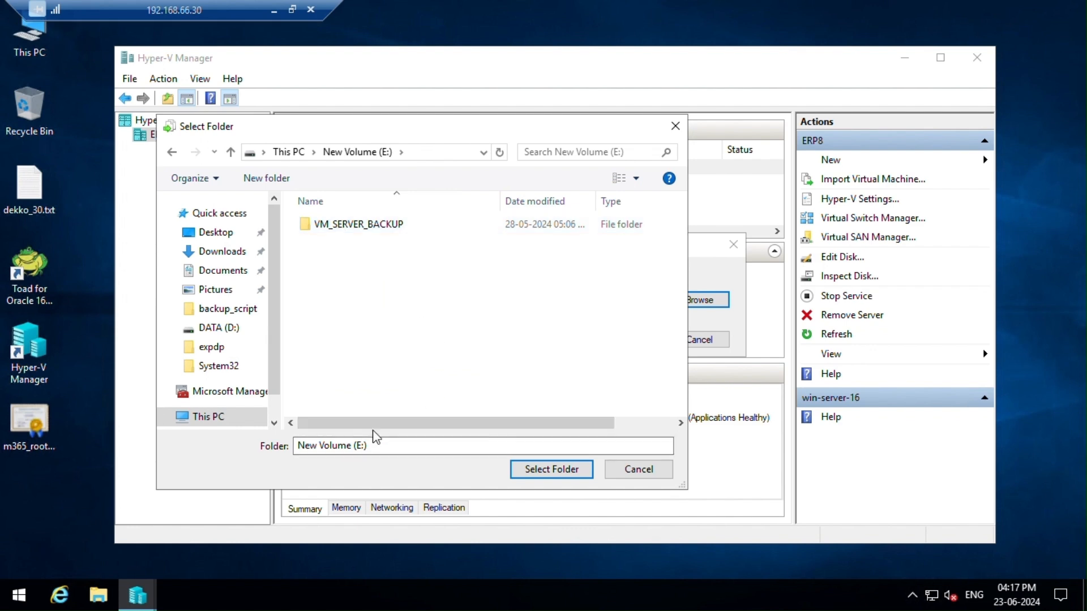
double_click(362, 225)
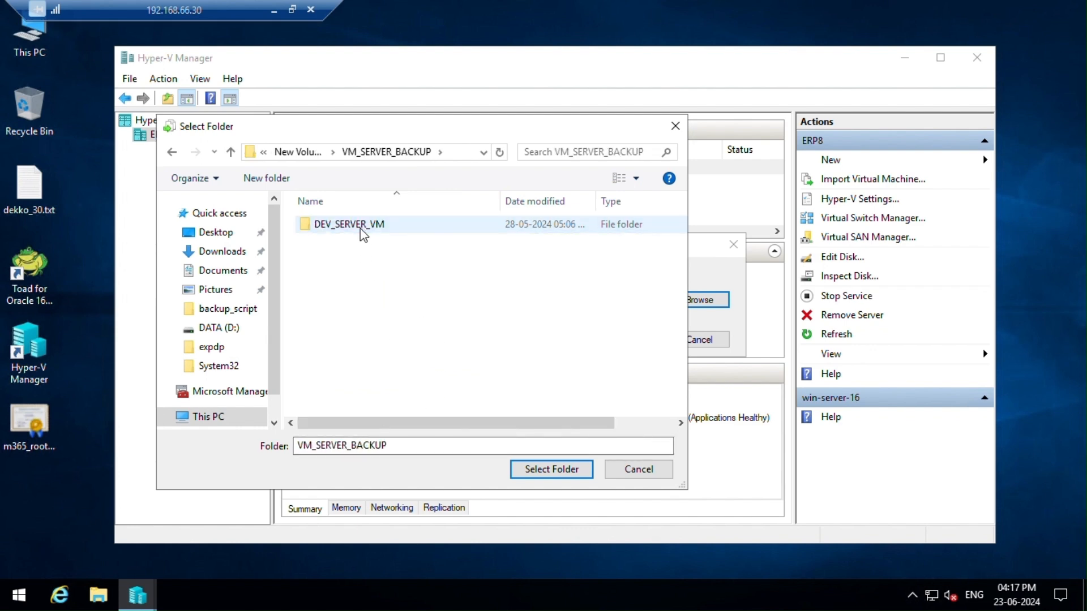
left_click(549, 470)
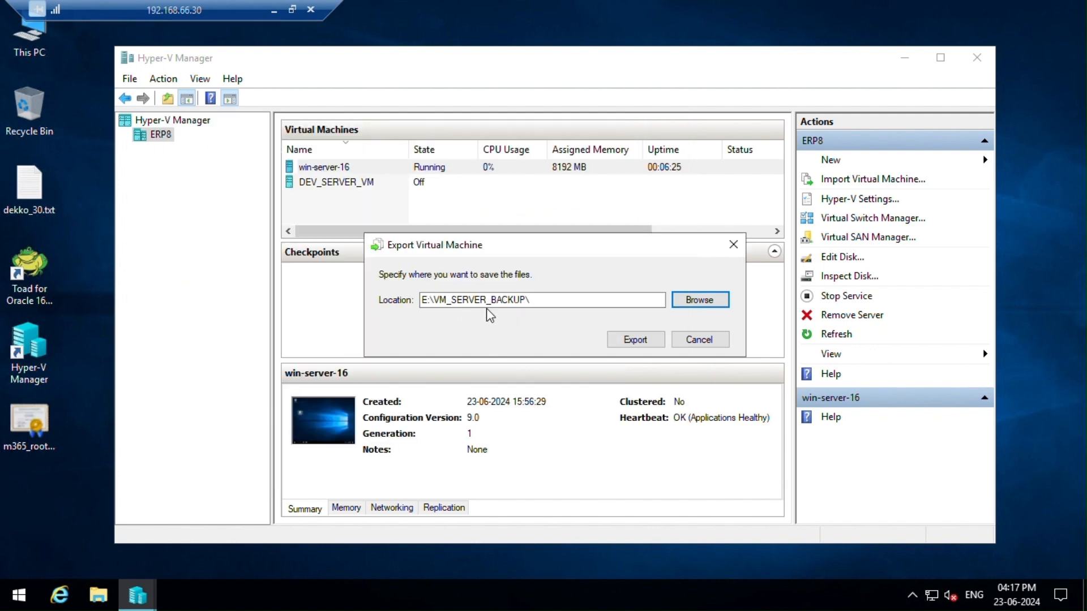
left_click(635, 340)
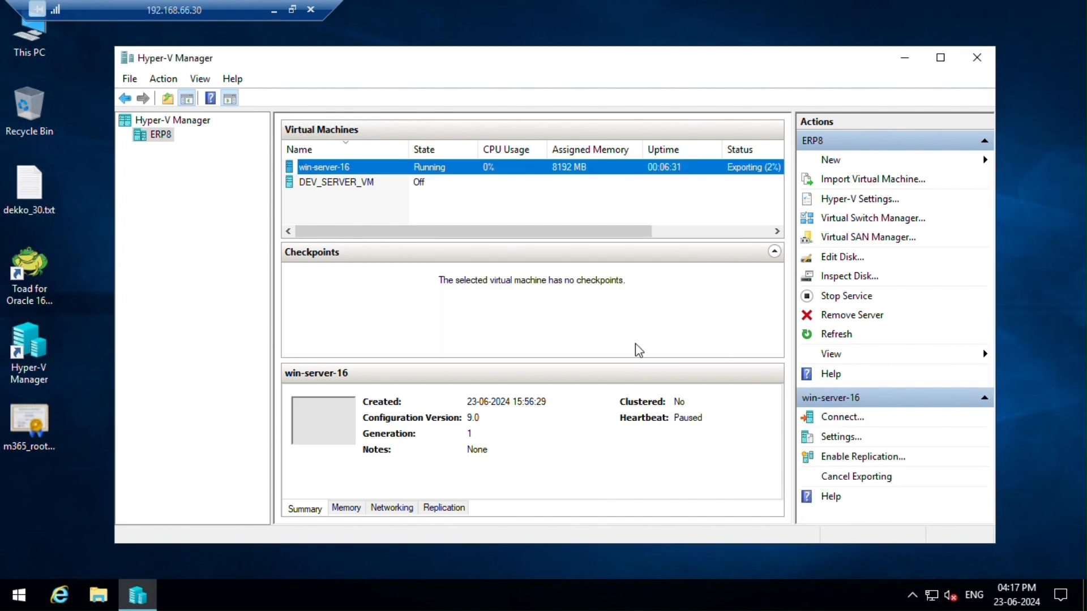
Step: Check the export status of win-server-16 and open the E:\VM_SERVER_BACKUP folder in File Explorer
left_click_drag(611, 235, 638, 234)
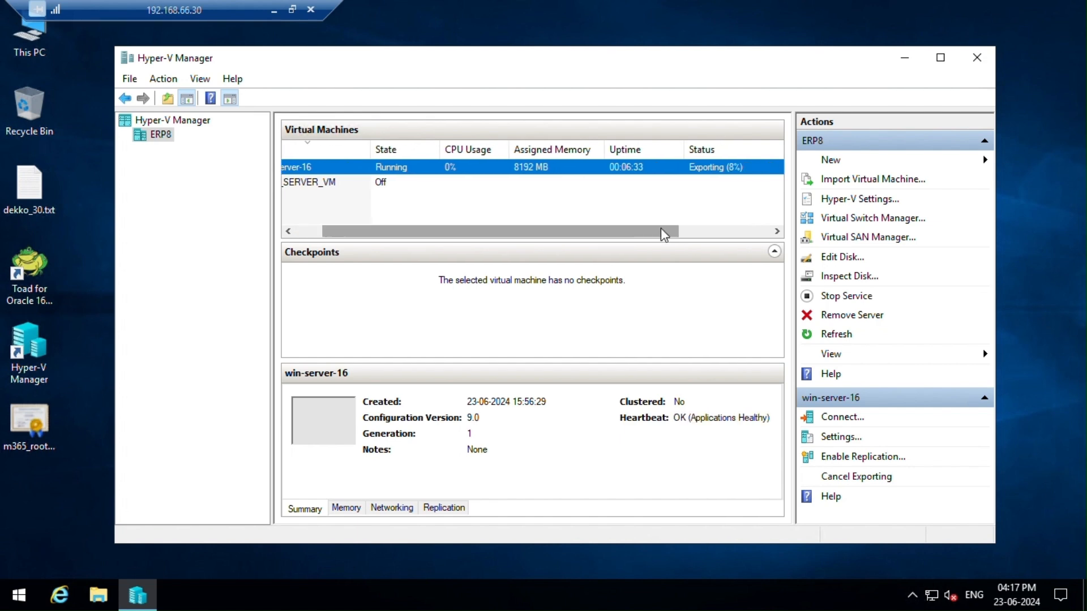
left_click_drag(997, 207, 1056, 227)
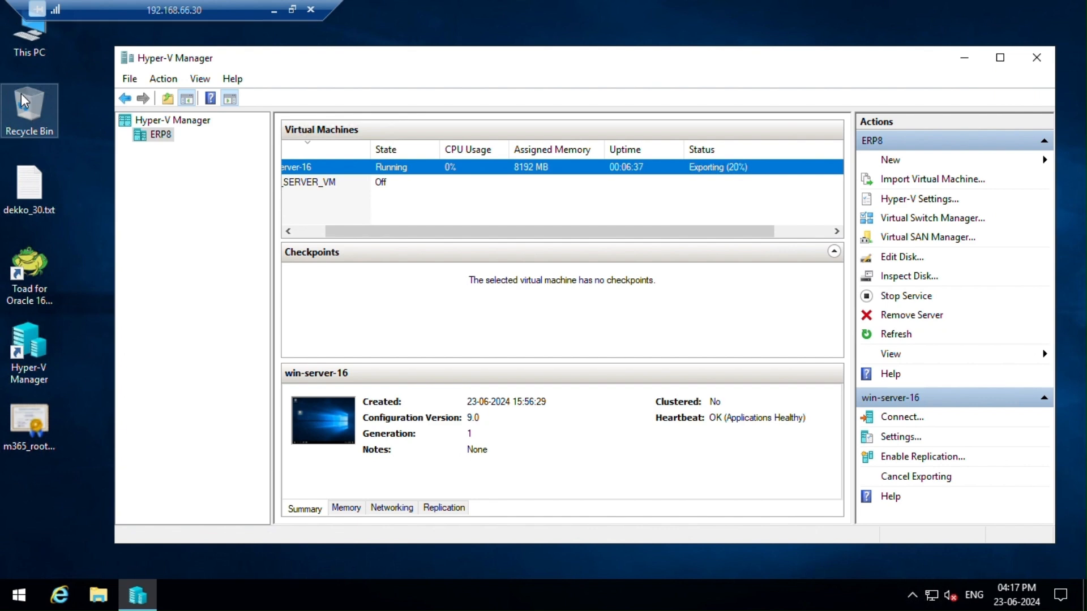
double_click(26, 52)
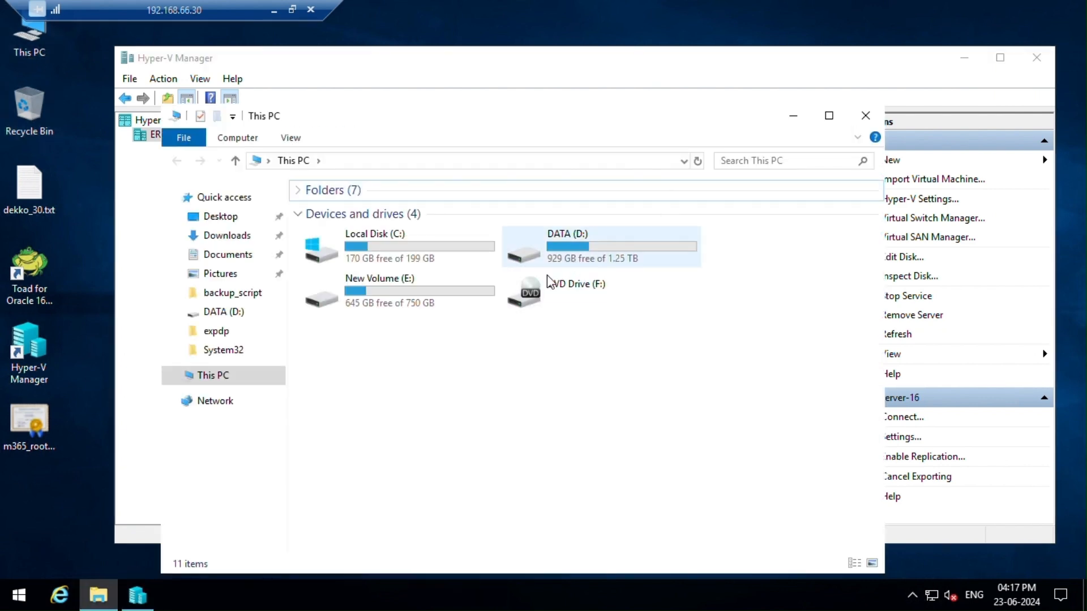
double_click(441, 305)
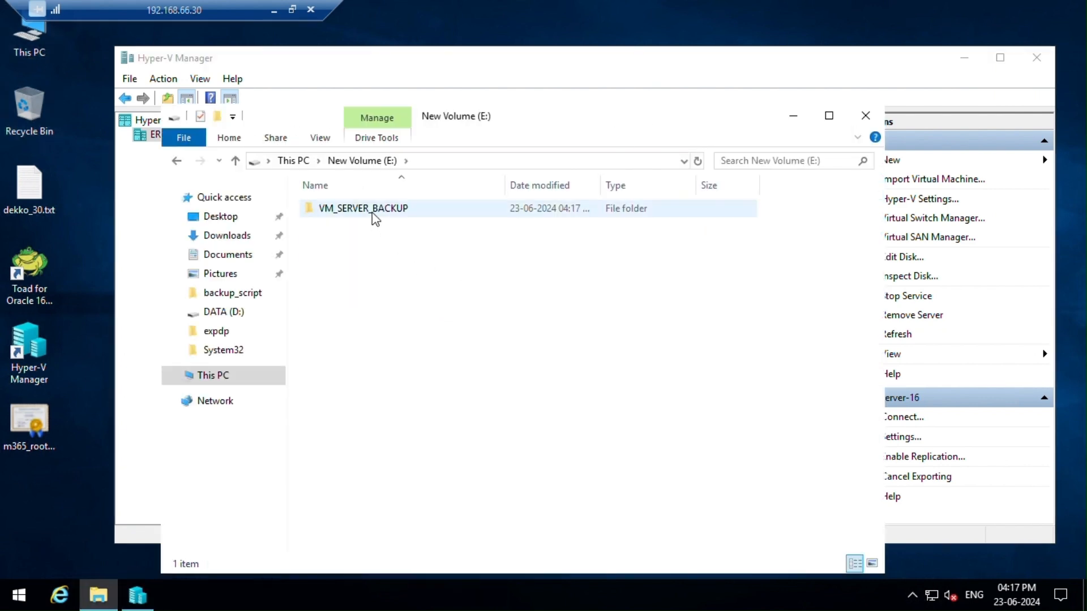
double_click(374, 211)
Step: Rearrange the Hyper-V Manager and VM_SERVER_BACKUP windows so the export status and the backup folder can both be reached
left_click(715, 101)
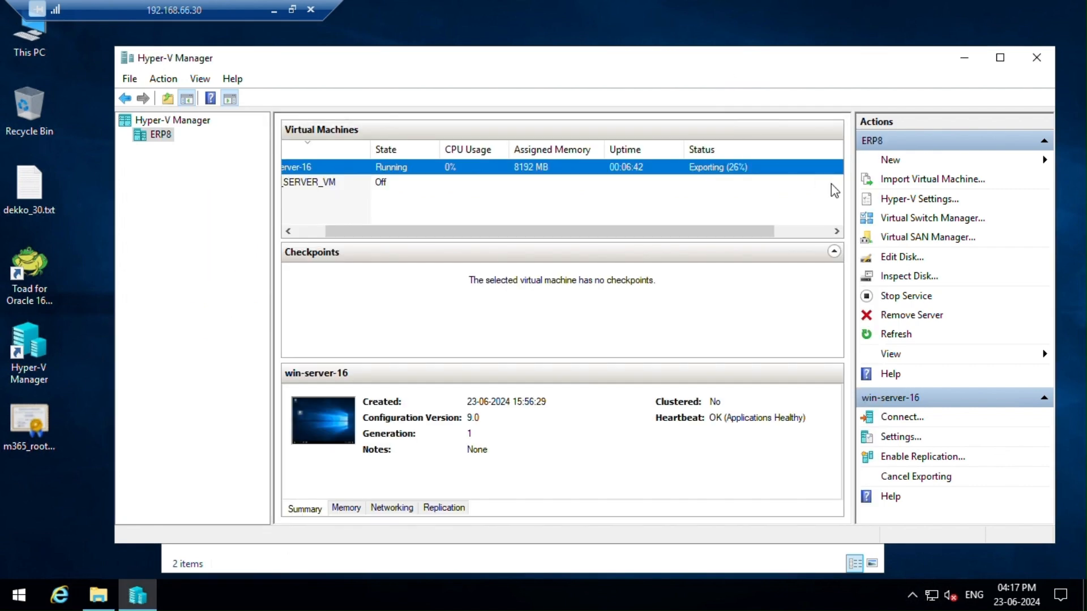
left_click_drag(739, 61, 722, 201)
left_click(617, 127)
left_click_drag(568, 125, 891, 86)
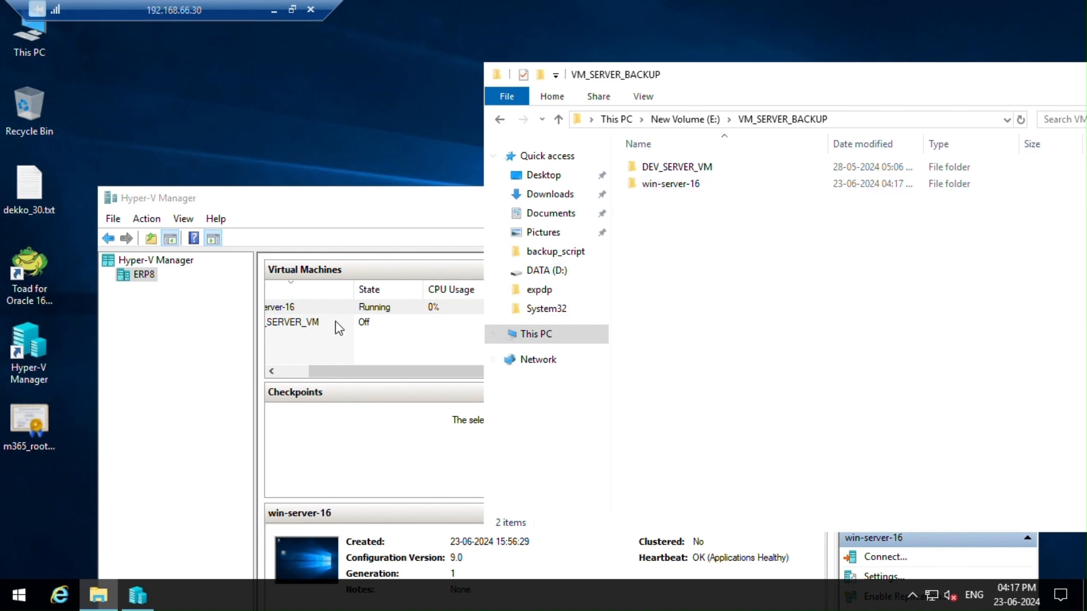
left_click_drag(347, 375, 317, 376)
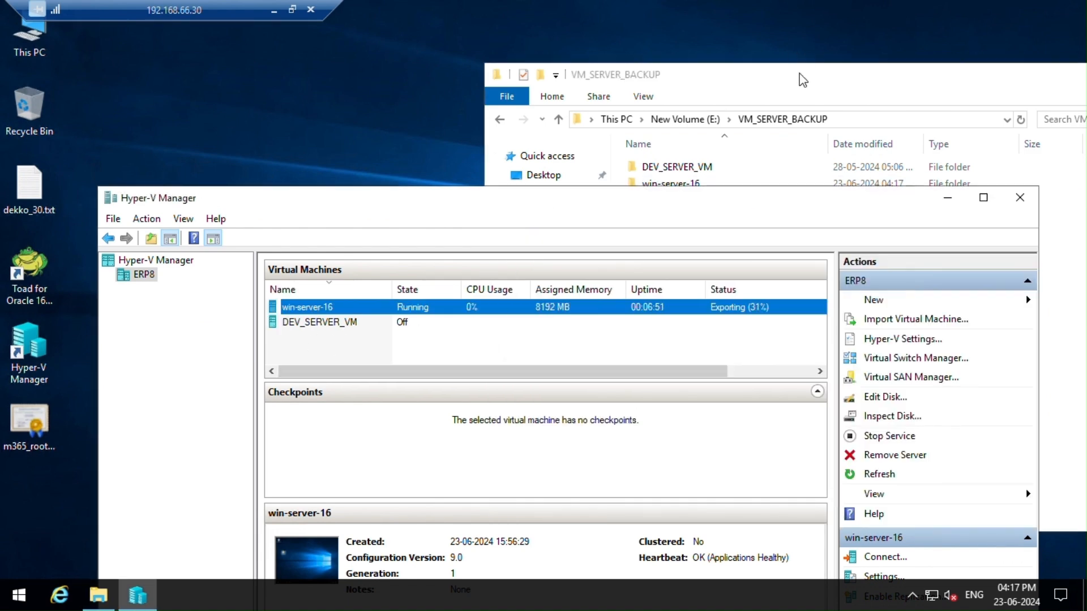
Step: Open the win-server-16 export folder inside VM_SERVER_BACKUP
left_click(670, 184)
double_click(672, 185)
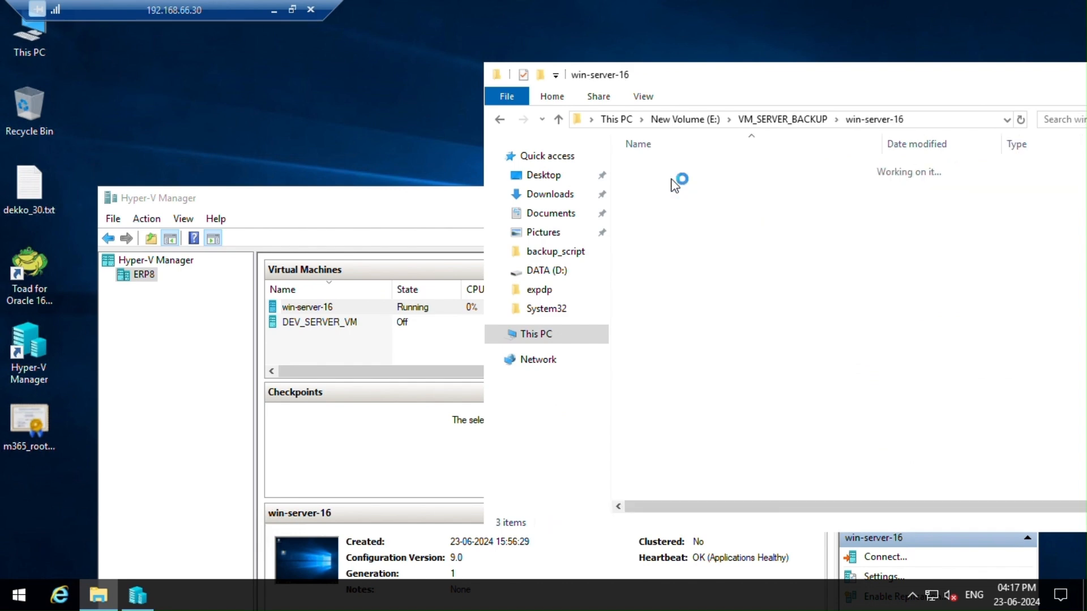
Step: Check the export status of win-server-16 and the properties of its exported folder in VM_SERVER_BACKUP
left_click_drag(498, 205, 461, 106)
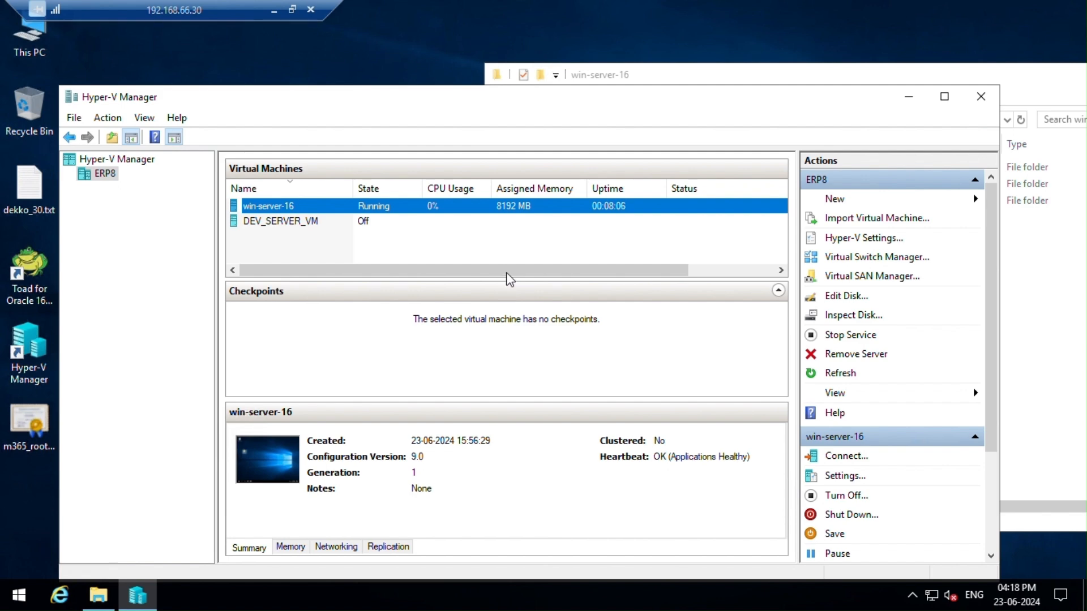
left_click(941, 77)
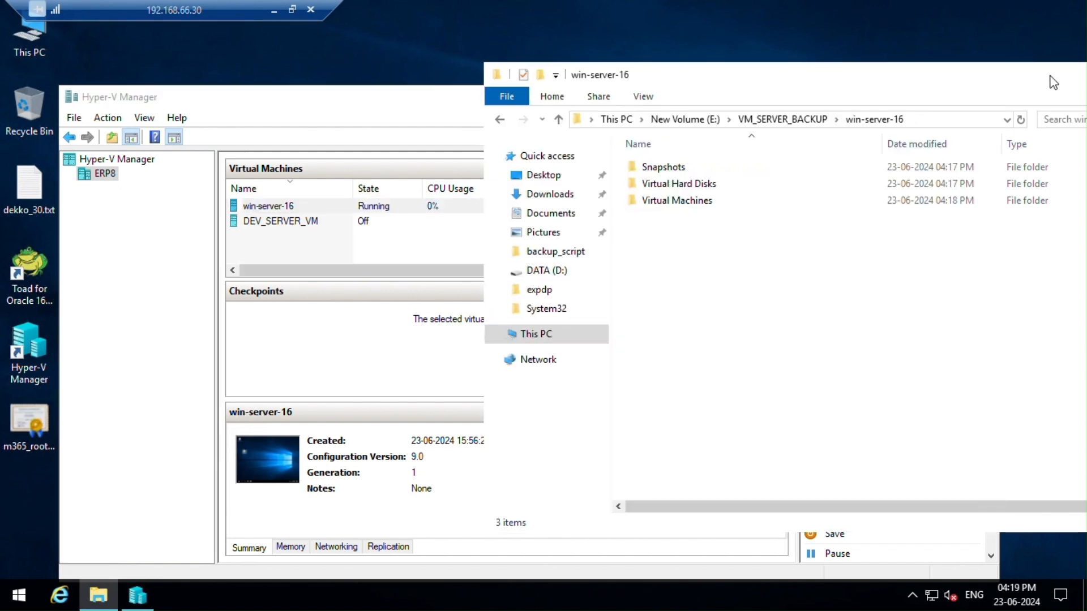
left_click(558, 118)
right_click(691, 188)
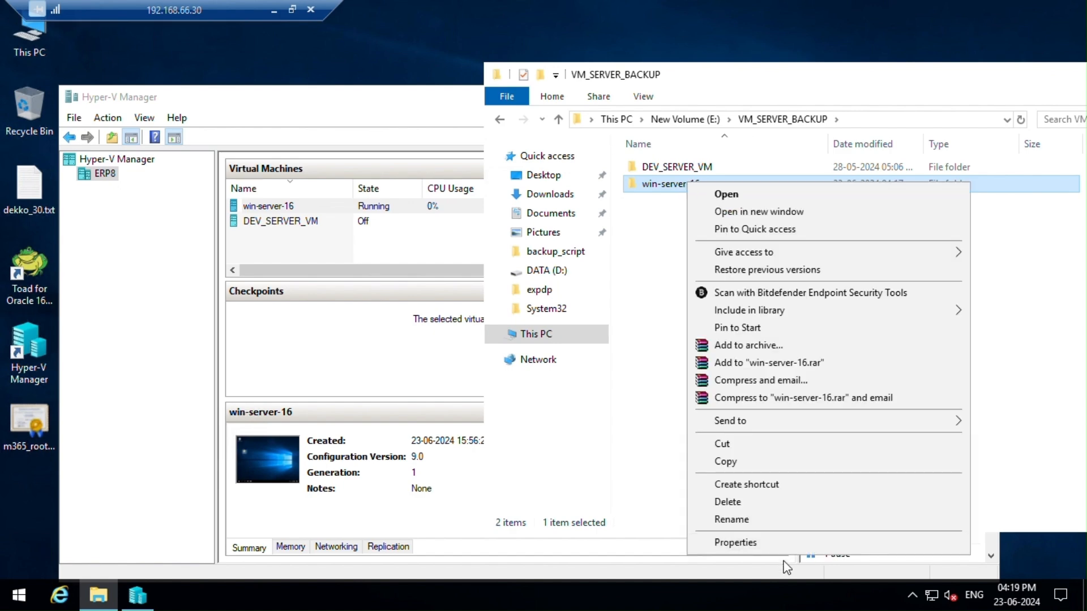
left_click(788, 548)
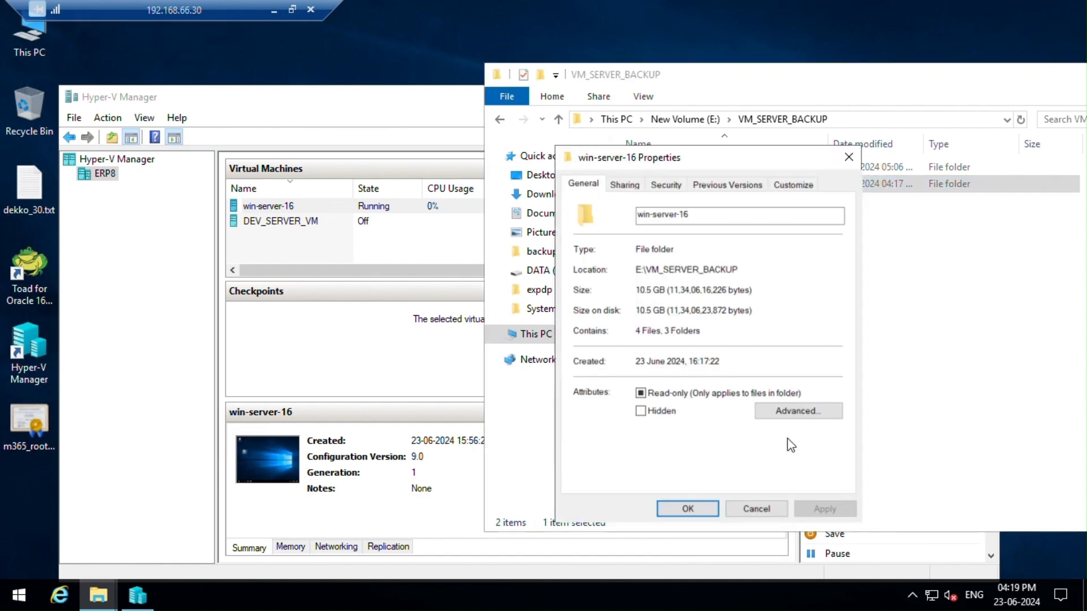
left_click(849, 157)
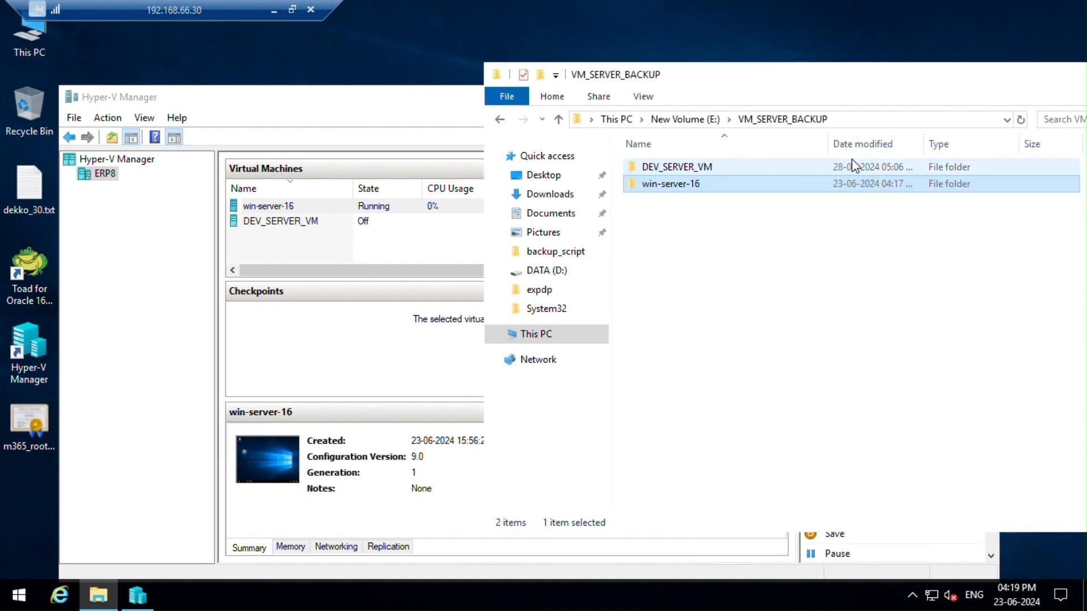
Step: Shut down the win-server-16 virtual machine in Hyper-V Manager
left_click(388, 101)
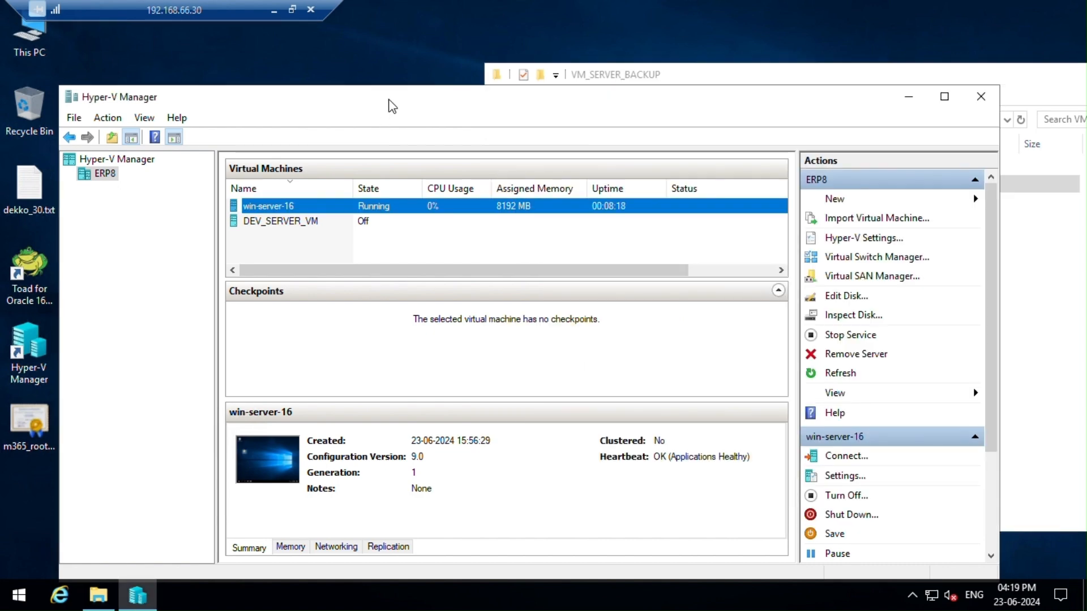
left_click(253, 233)
left_click(259, 220)
right_click(263, 209)
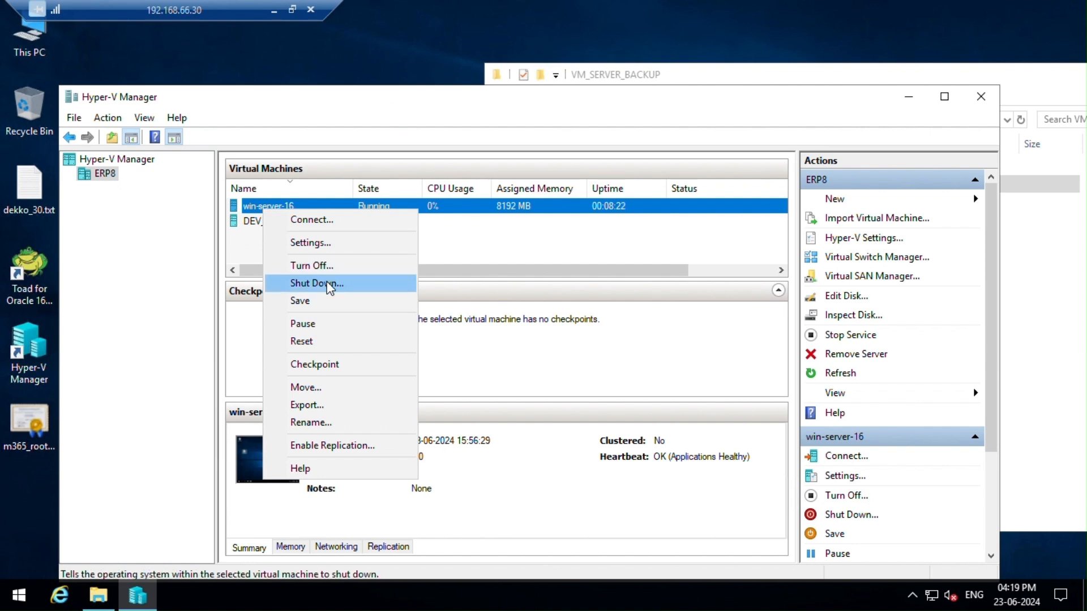
left_click(329, 285)
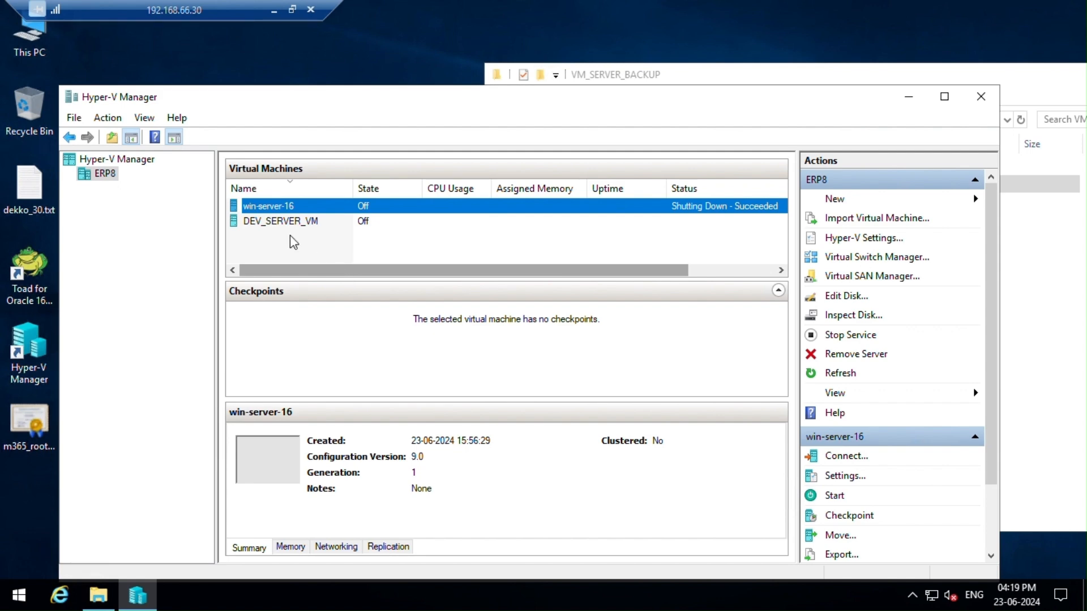
Step: Delete the win-server-16 virtual machine from the ERP8 host
left_click(281, 222)
left_click(272, 206)
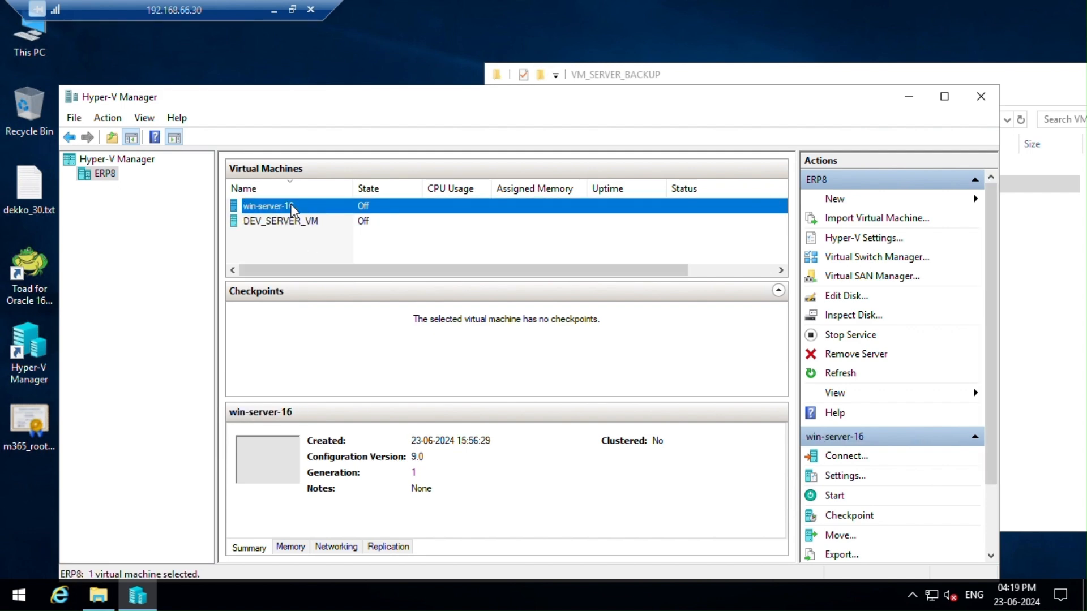
right_click(292, 209)
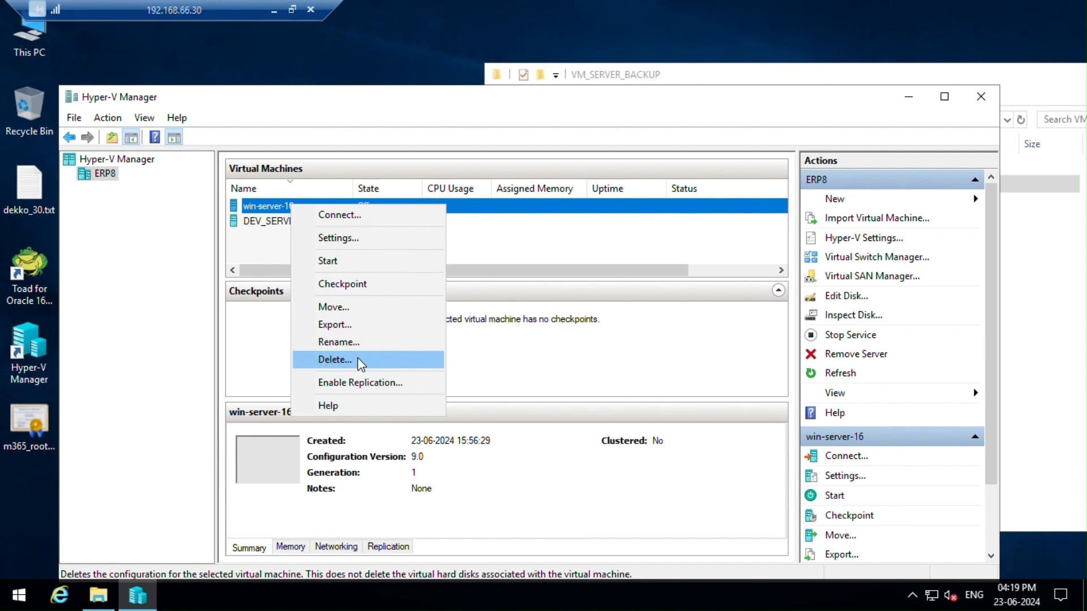
left_click(334, 360)
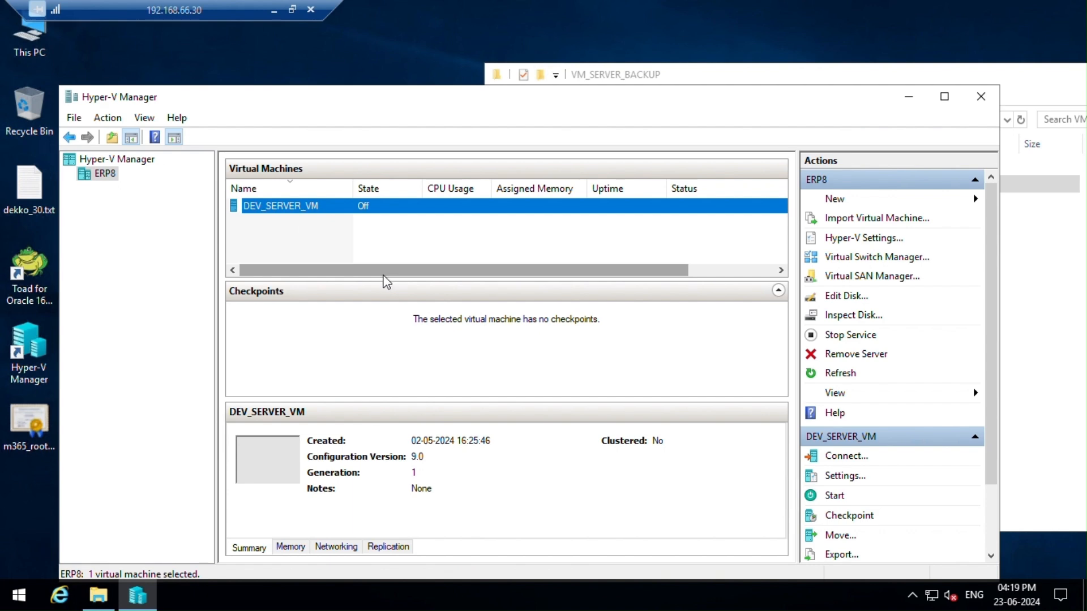
Step: Browse to D:\vm_test\win-server-16 in File Explorer and view the original virtual machine's folders
left_click(1037, 83)
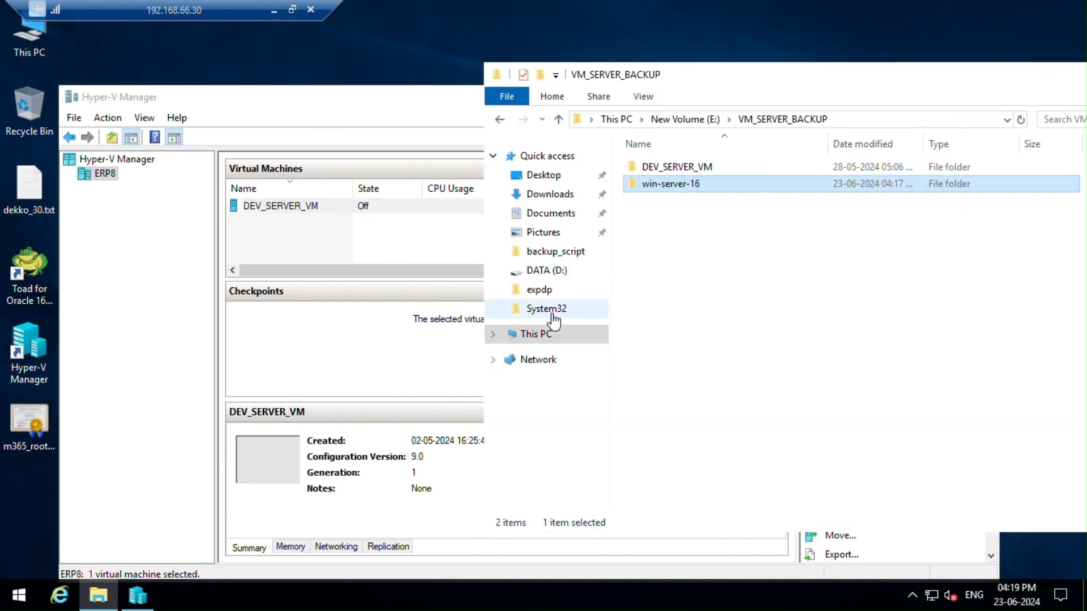
left_click(549, 334)
double_click(906, 201)
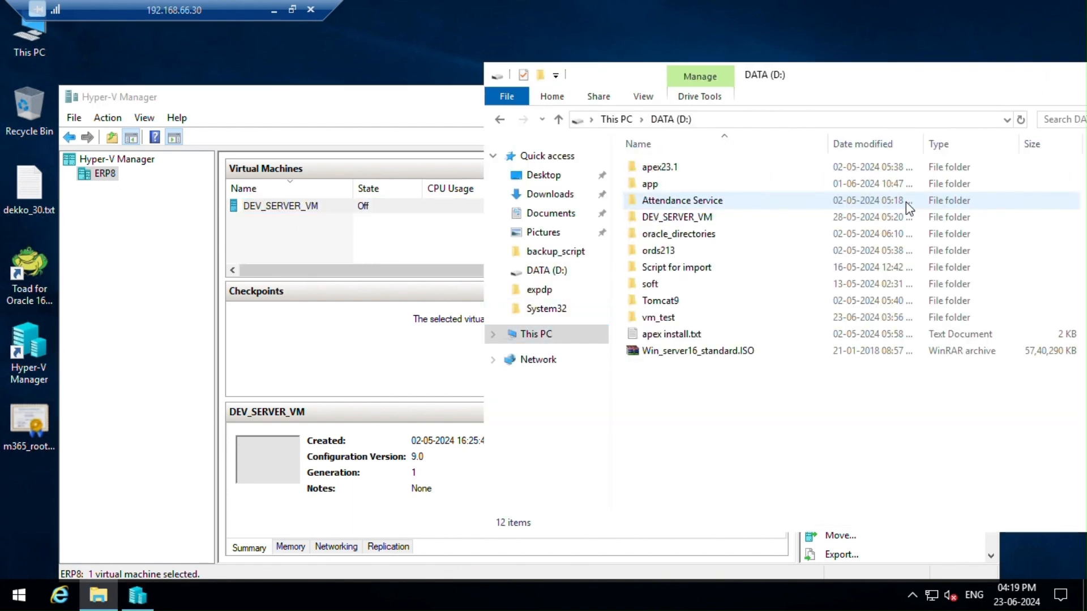
left_click(657, 318)
double_click(657, 318)
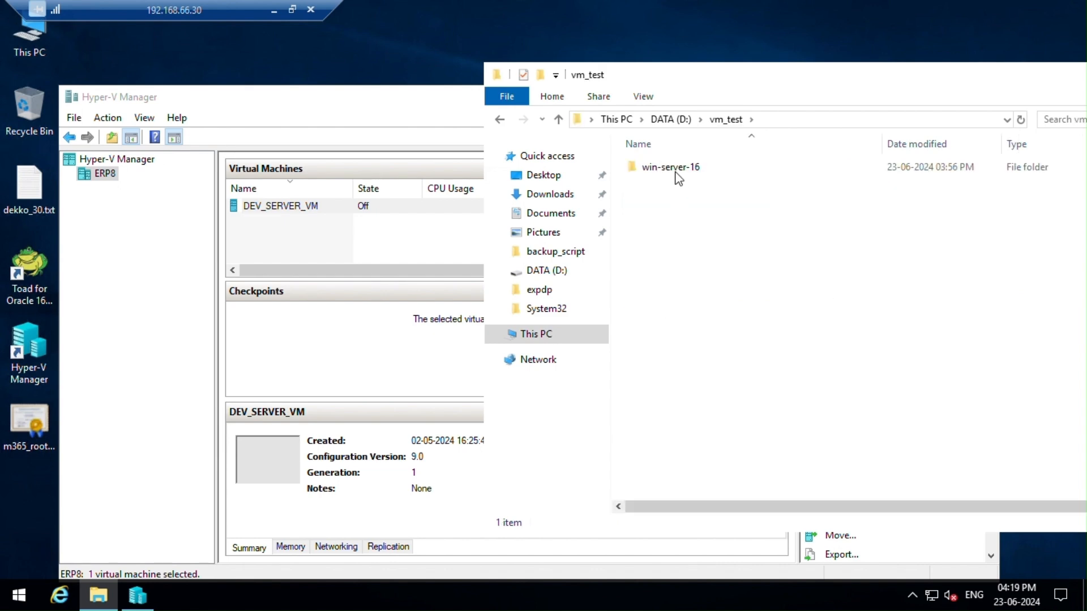
left_click(671, 175)
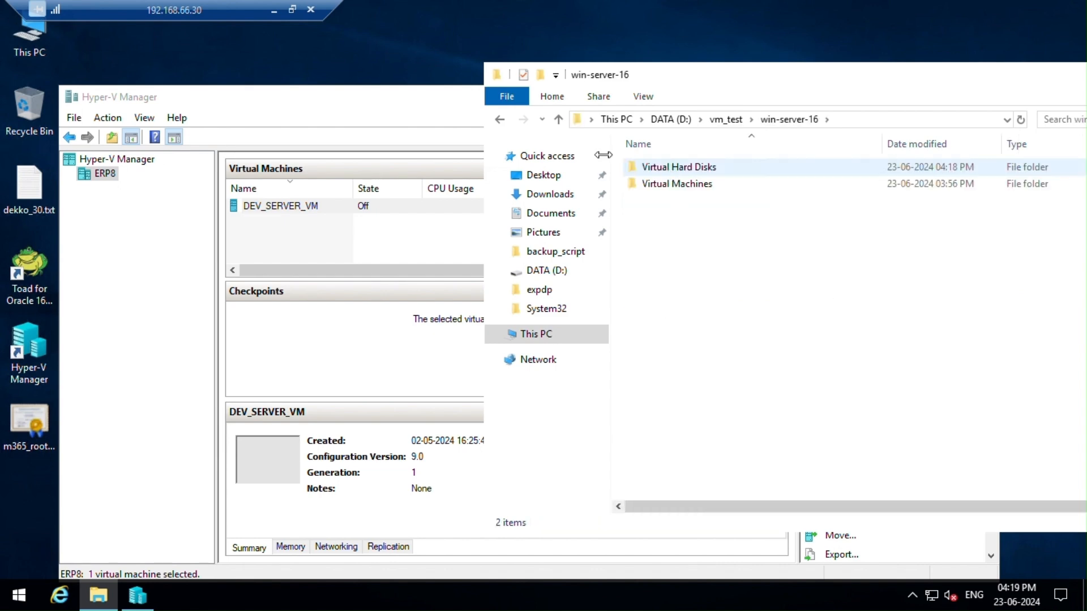
Step: Delete the win-server-16 folder from D:\vm_test
left_click(558, 119)
left_click(558, 119)
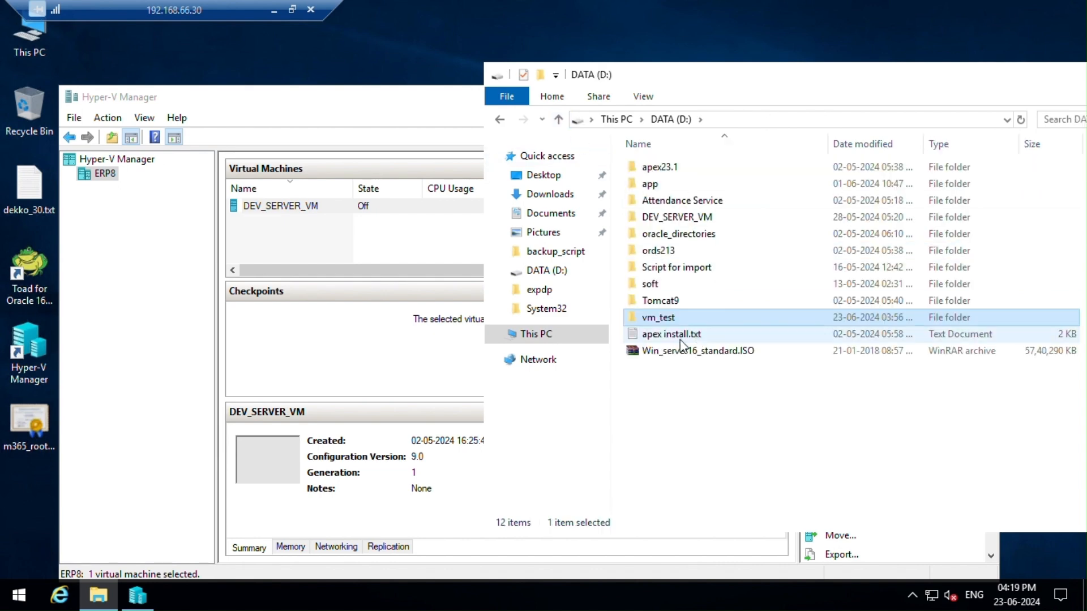
double_click(657, 318)
left_click(650, 173)
key("Delete")
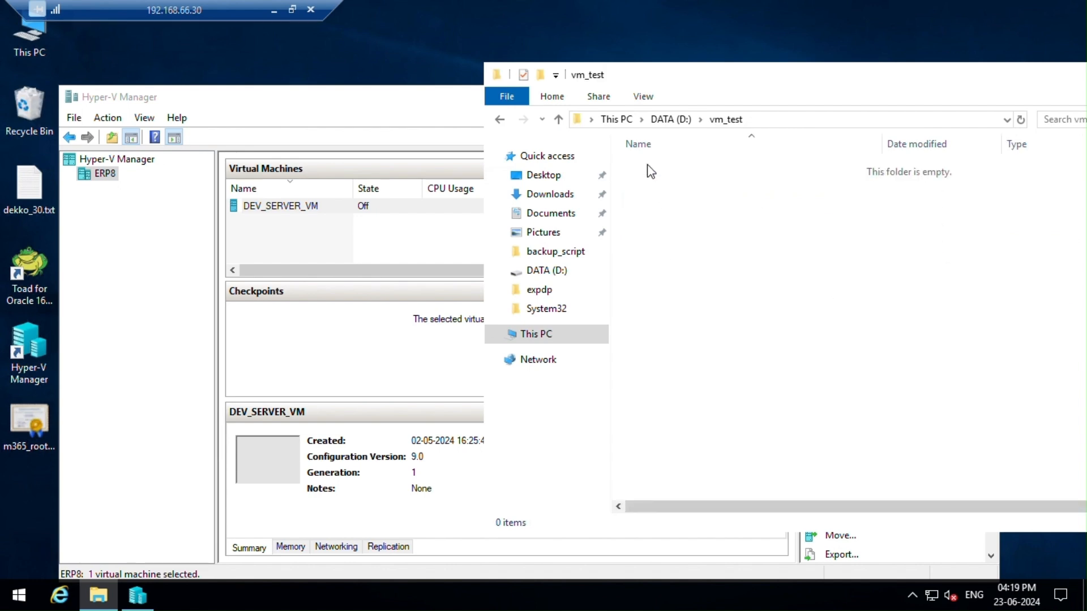
Step: Start the Import Virtual Machine wizard on the ERP8 host and advance to locating the folder
left_click(434, 101)
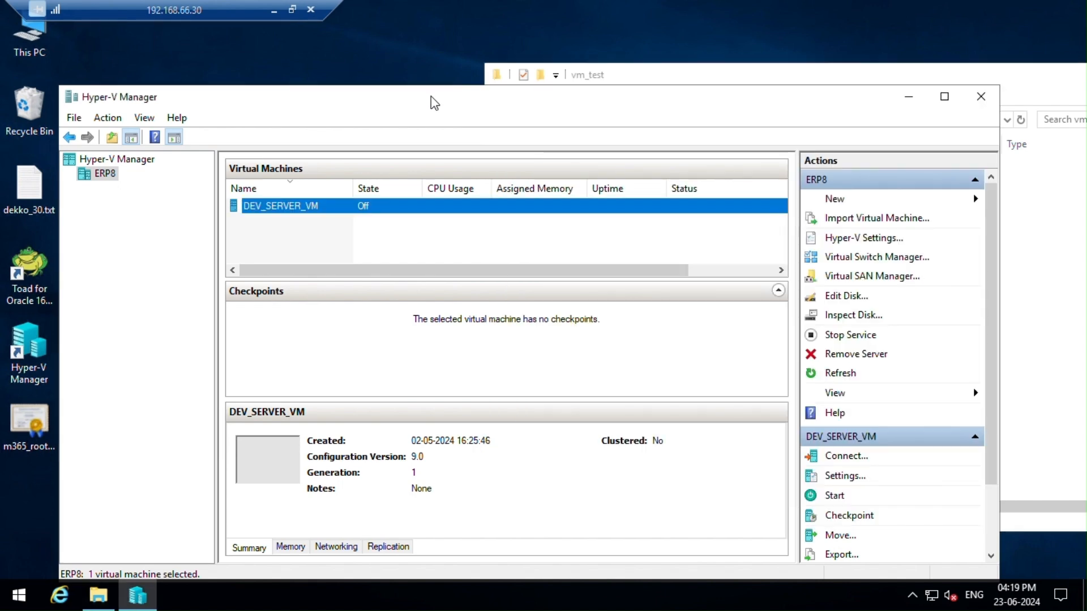
left_click(109, 118)
mouse_move(115, 140)
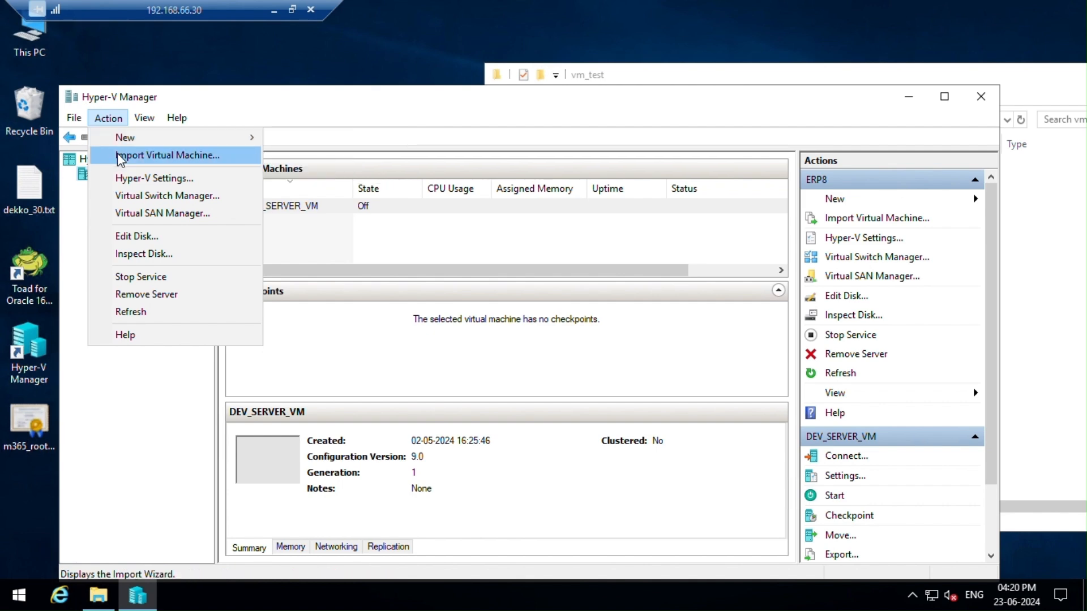
left_click(213, 117)
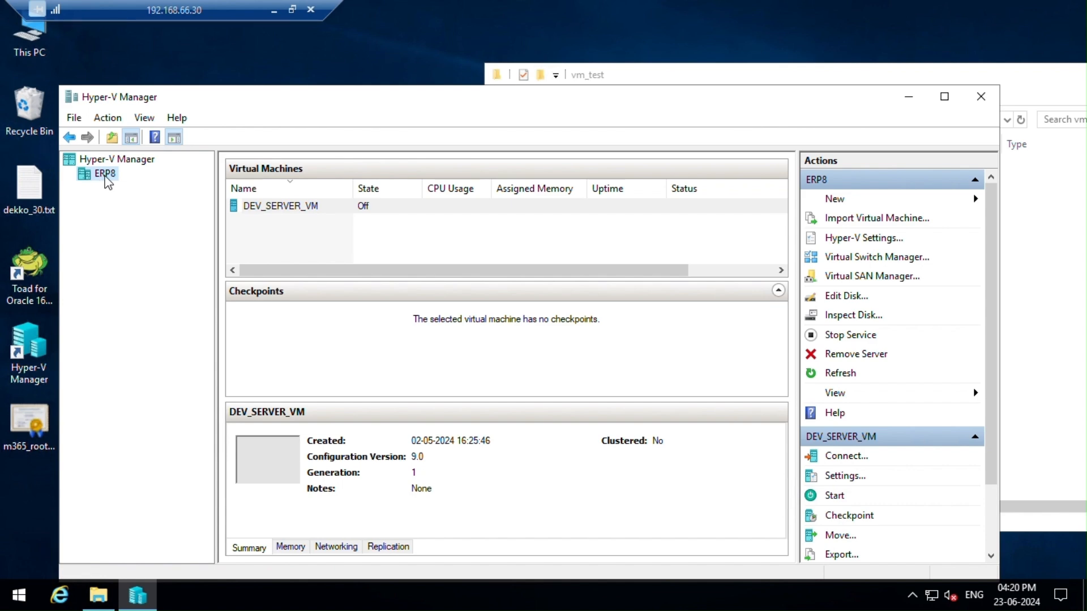
left_click(107, 118)
left_click(118, 155)
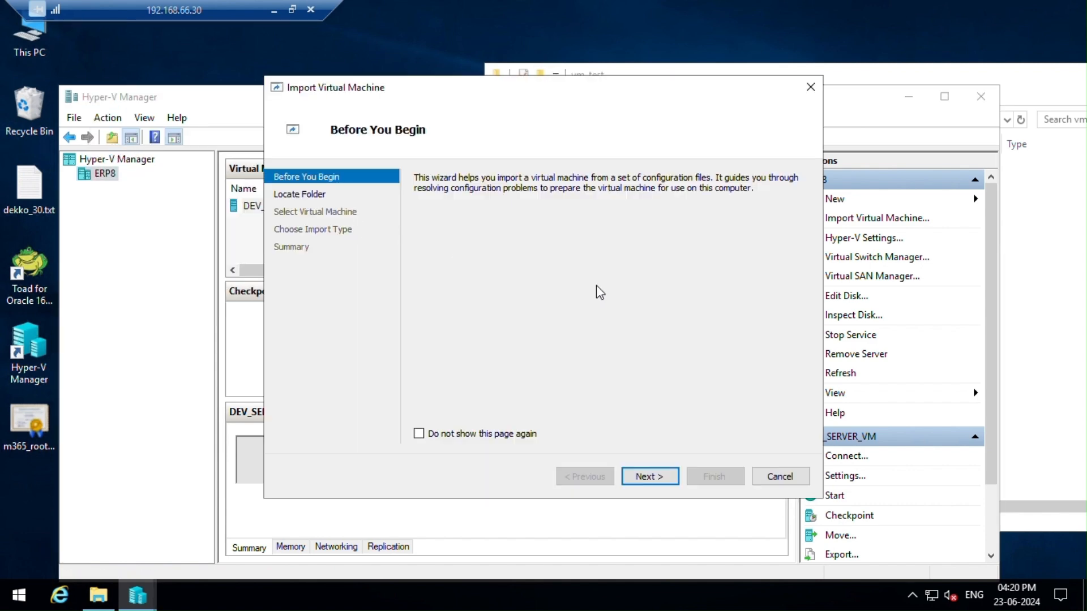
left_click(657, 480)
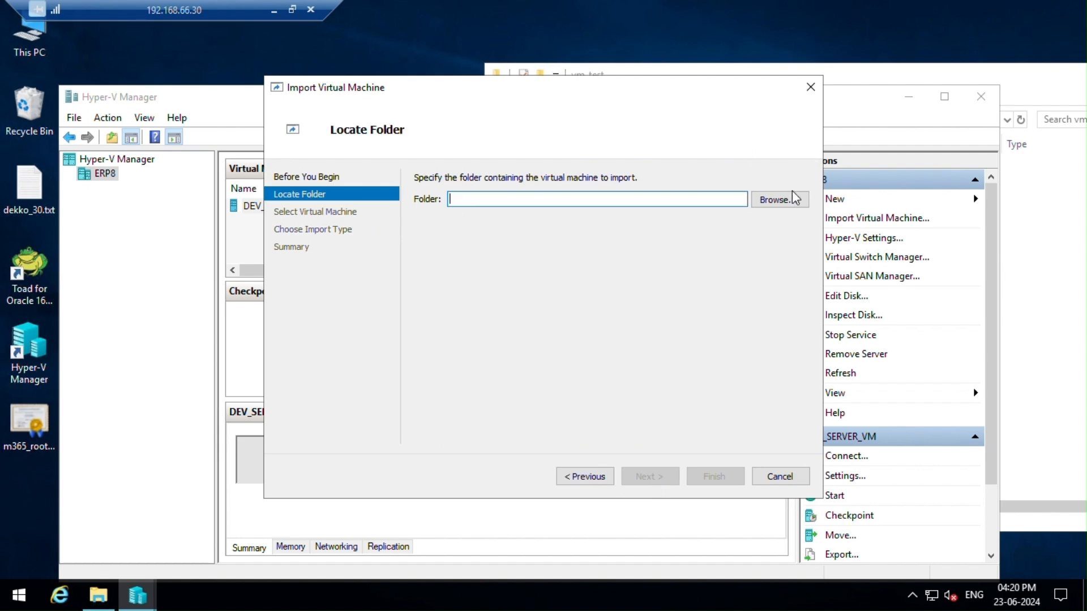
Step: Choose E:\VM_SERVER_BACKUP\win-server-16 as the folder containing the virtual machine to import
left_click(778, 199)
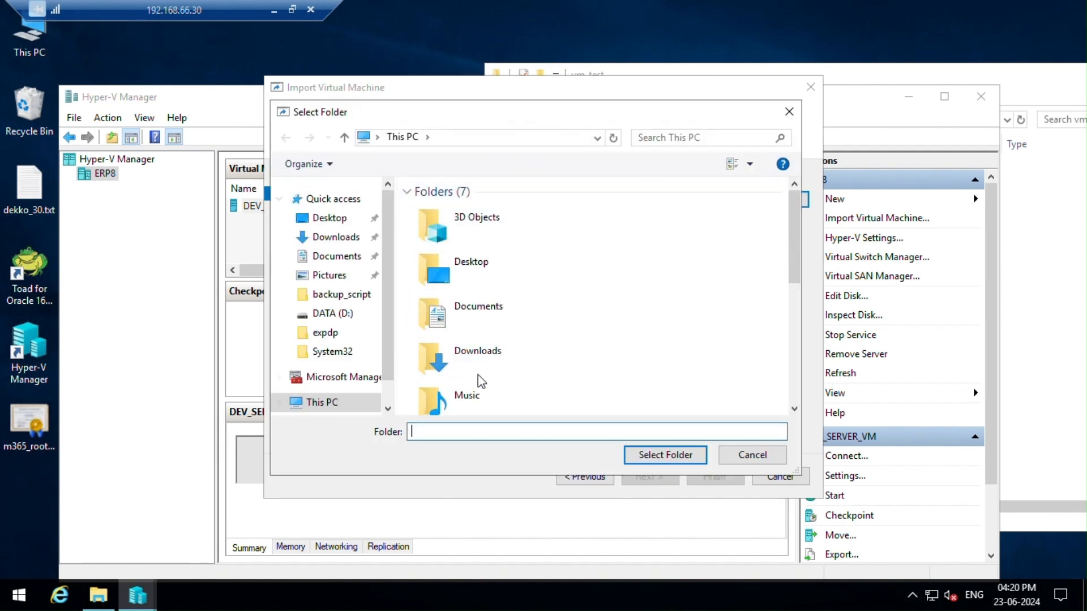
scroll(555, 357, "down", 5)
left_click(547, 356)
double_click(547, 357)
double_click(465, 214)
left_click(463, 228)
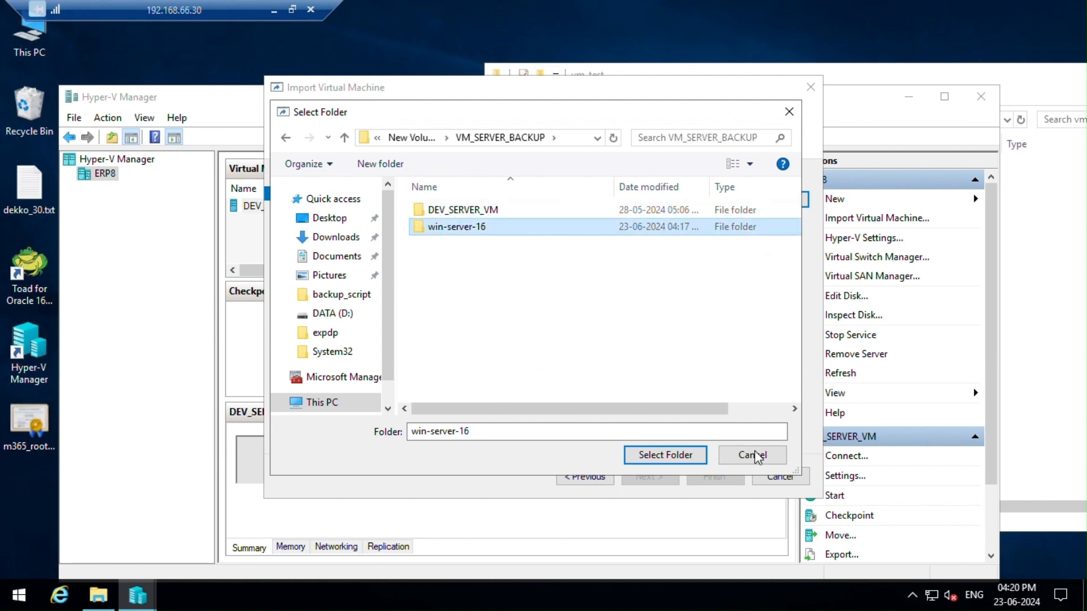
left_click(679, 453)
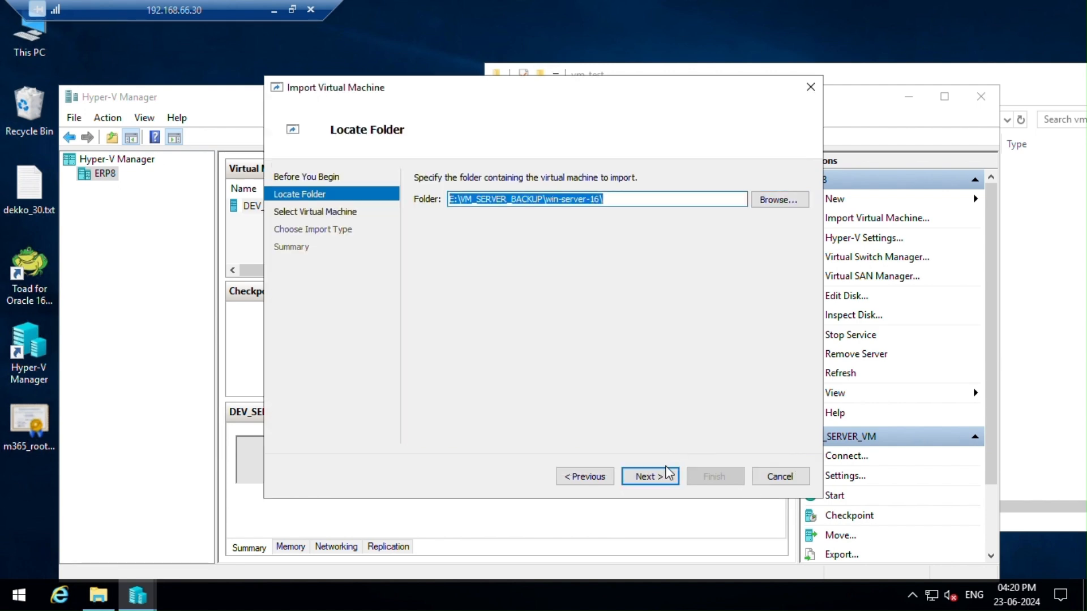
left_click(663, 473)
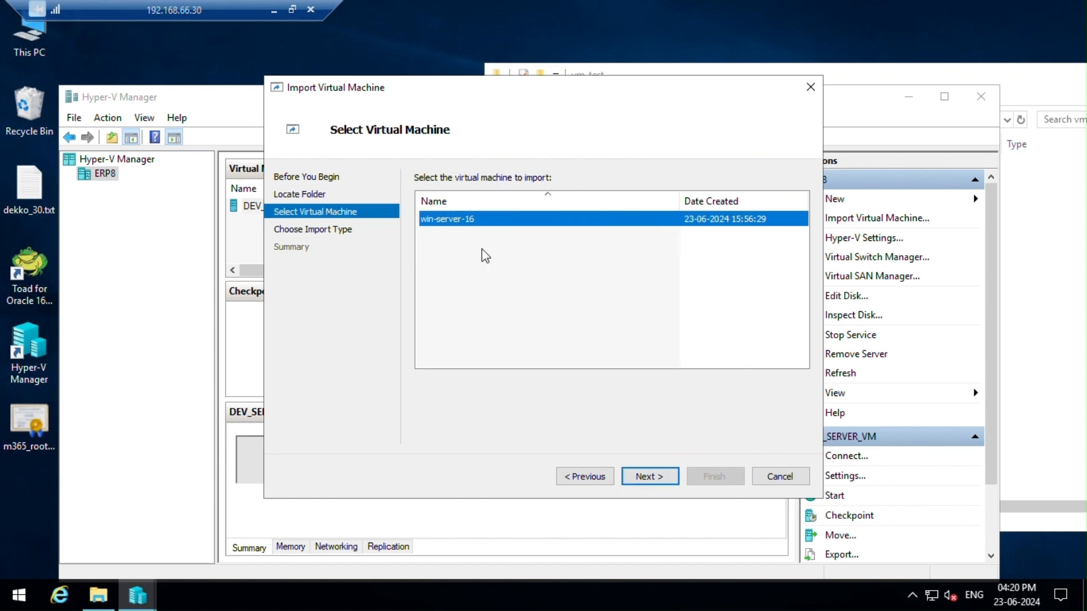
Step: Import win-server-16 by registering it in-place with its existing unique ID, reviewing the summary before finishing
left_click(654, 479)
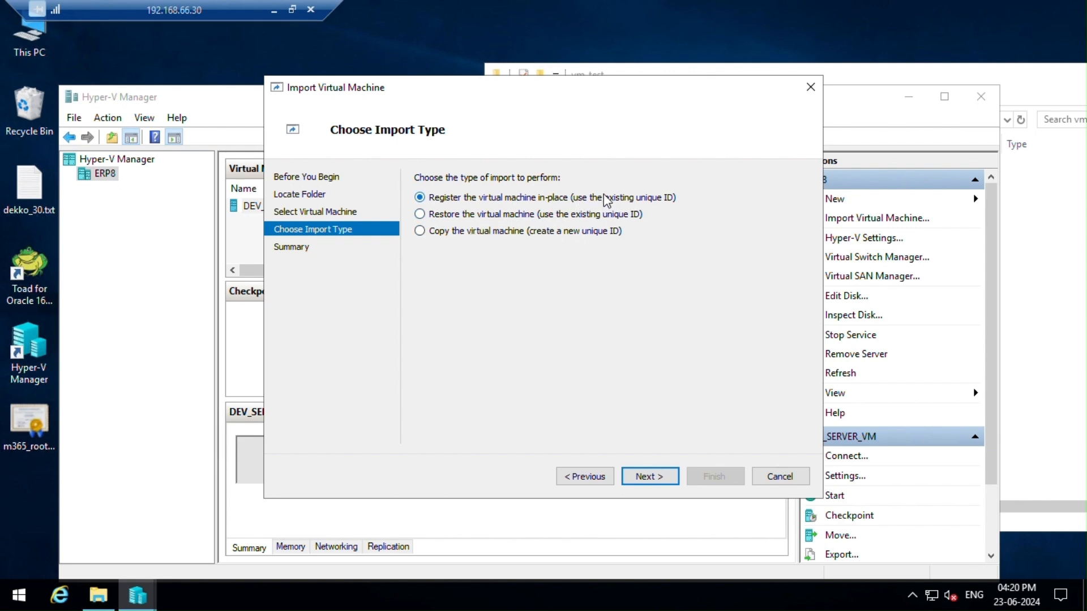
left_click(654, 479)
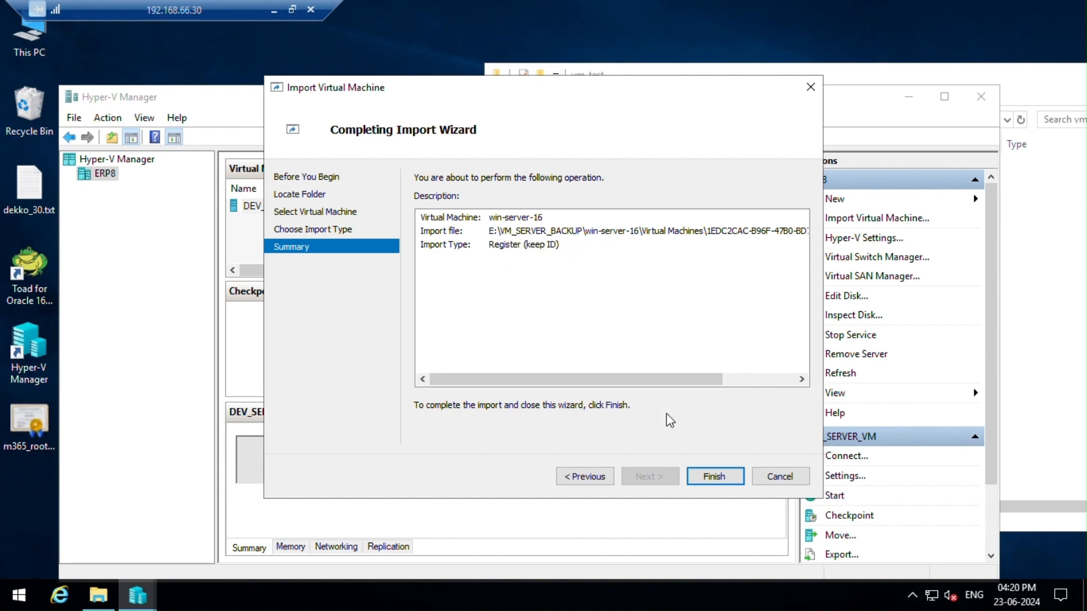
left_click_drag(708, 379, 501, 377)
left_click(721, 480)
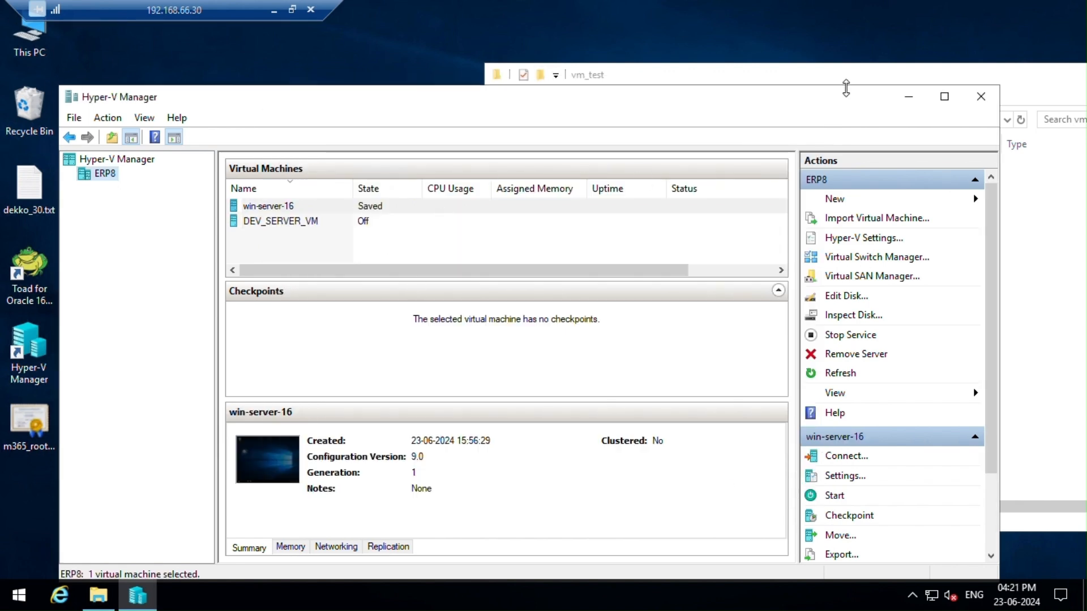
Step: Connect to the imported win-server-16 virtual machine and start it
left_click(278, 223)
left_click(270, 205)
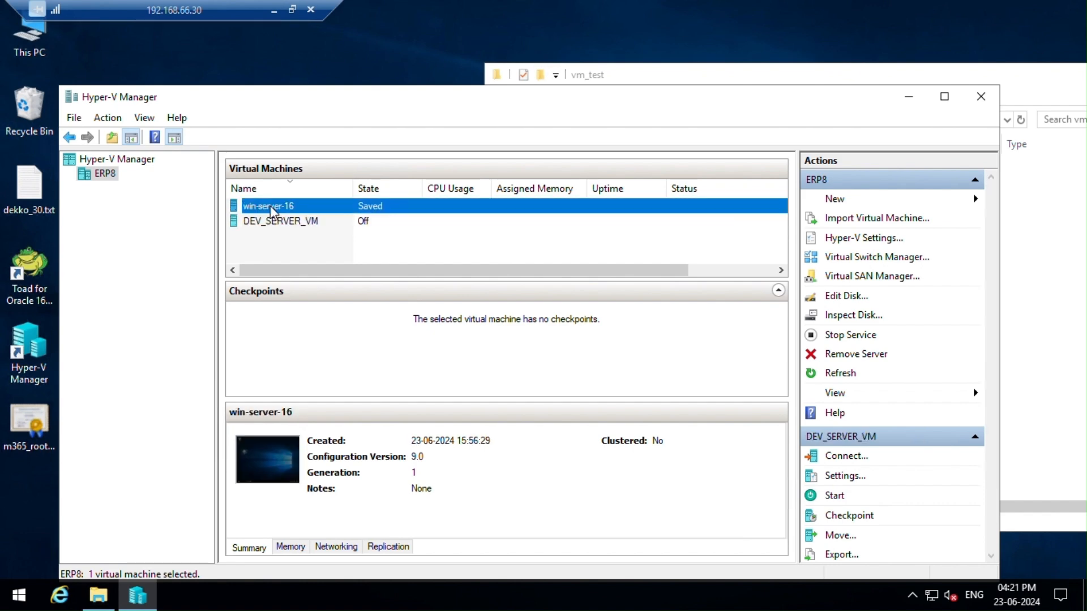
double_click(238, 207)
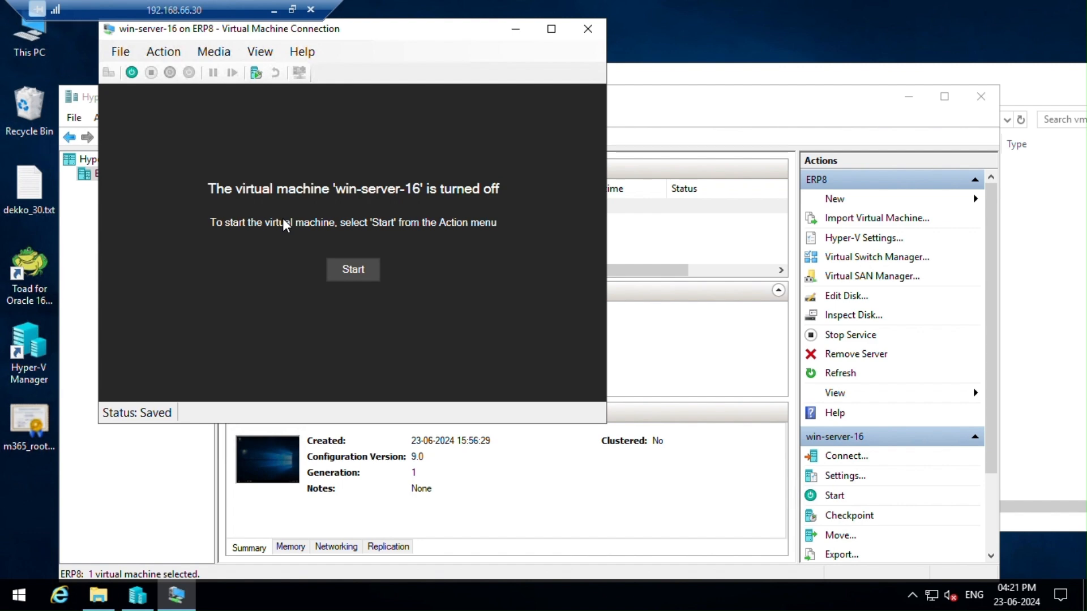
left_click(355, 271)
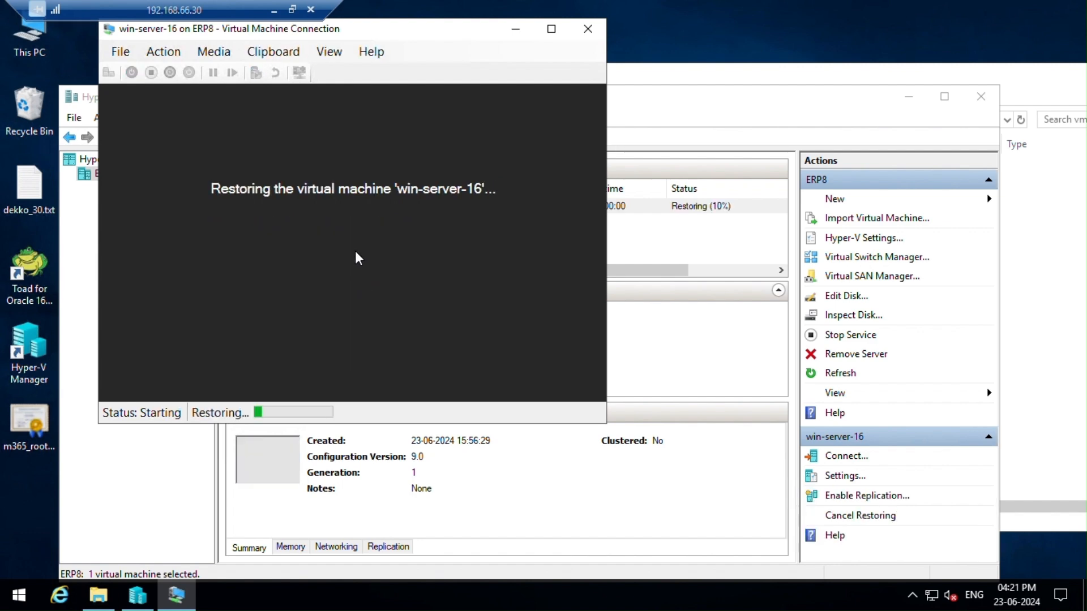
Step: Inspect the win-server-16 desktop in full screen, restore the window size and close the virtual machine connection
left_click_drag(382, 37, 477, 94)
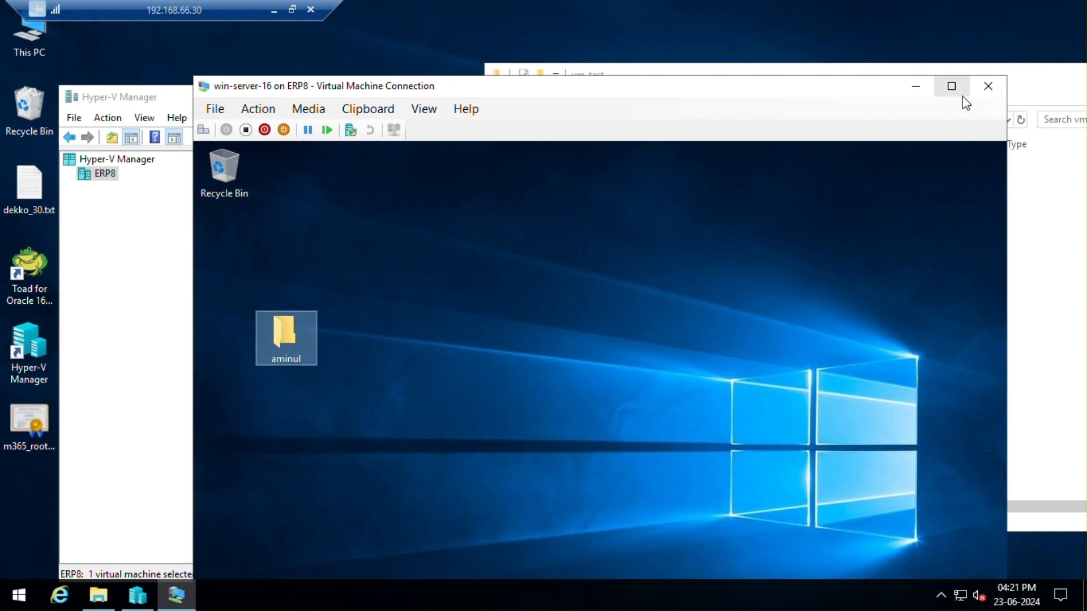
left_click(951, 87)
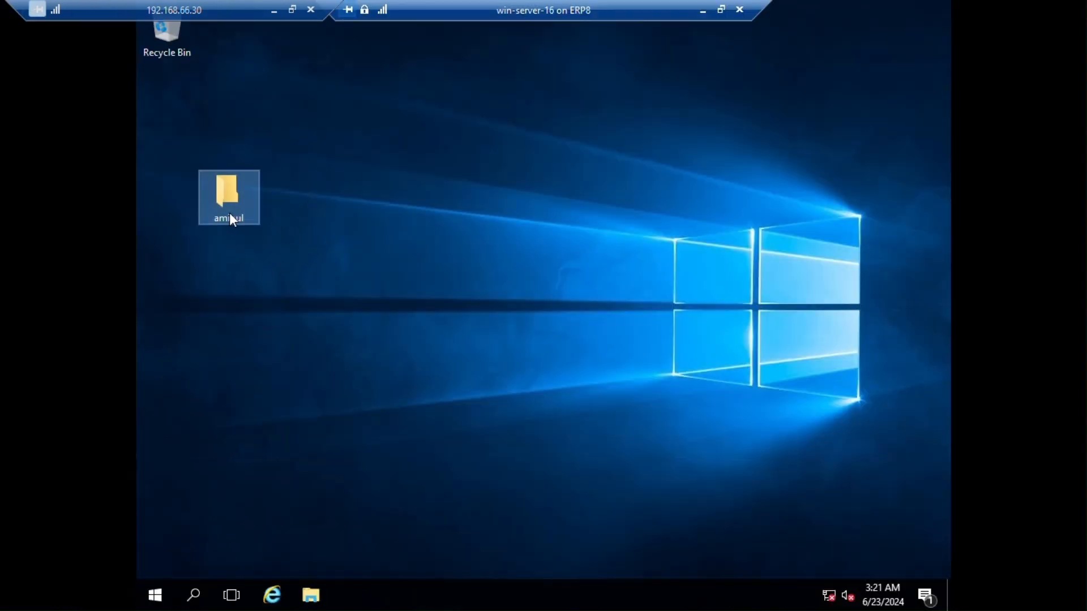
left_click(721, 10)
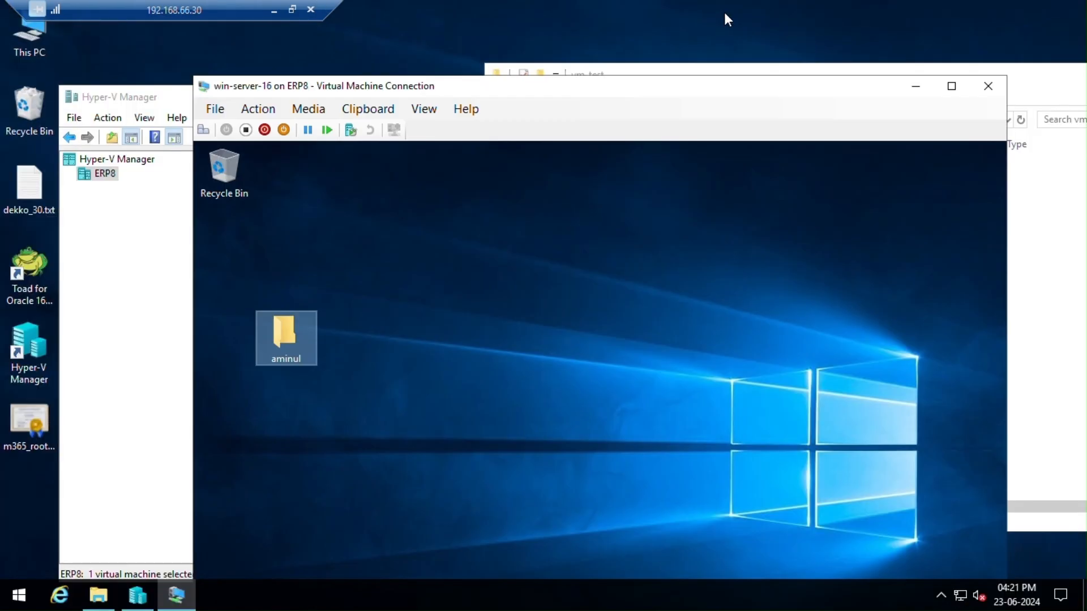
left_click(986, 91)
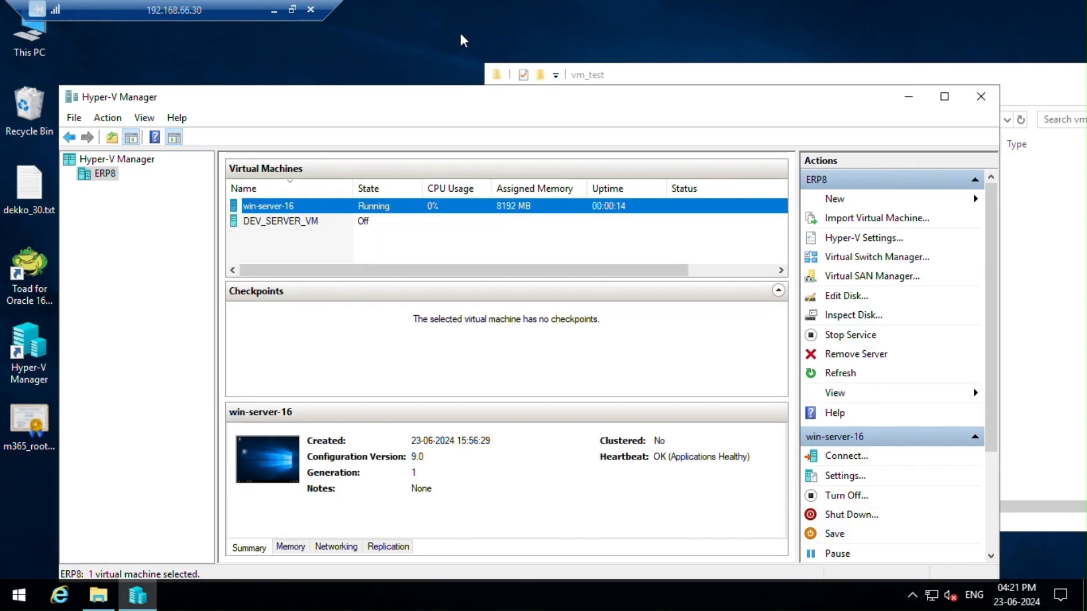